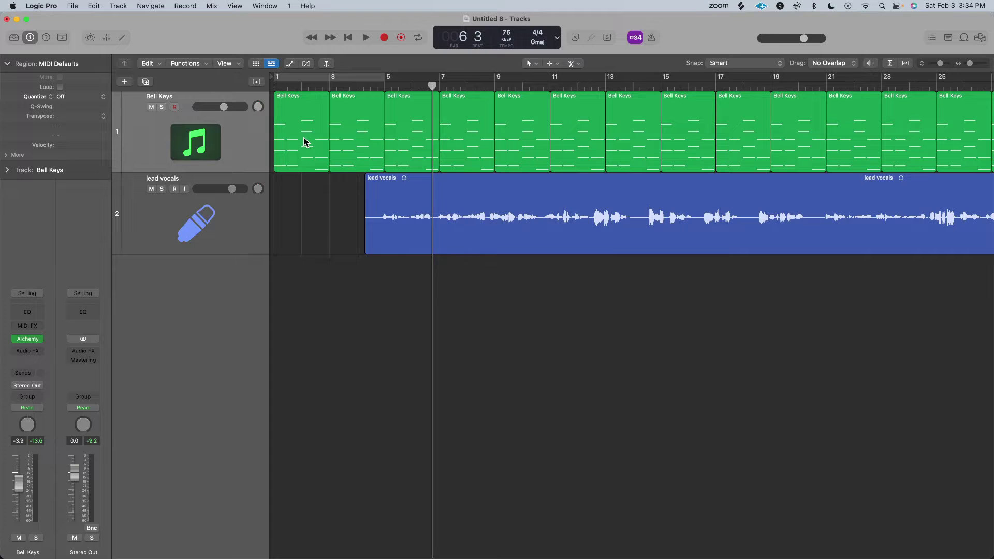
Select eight of the first Bell Keys region's 14 chord notes in the Piano Roll and copy them
{"action": "double_click", "coordinate": [305, 142]}
{"action": "key", "text": "super+a"}
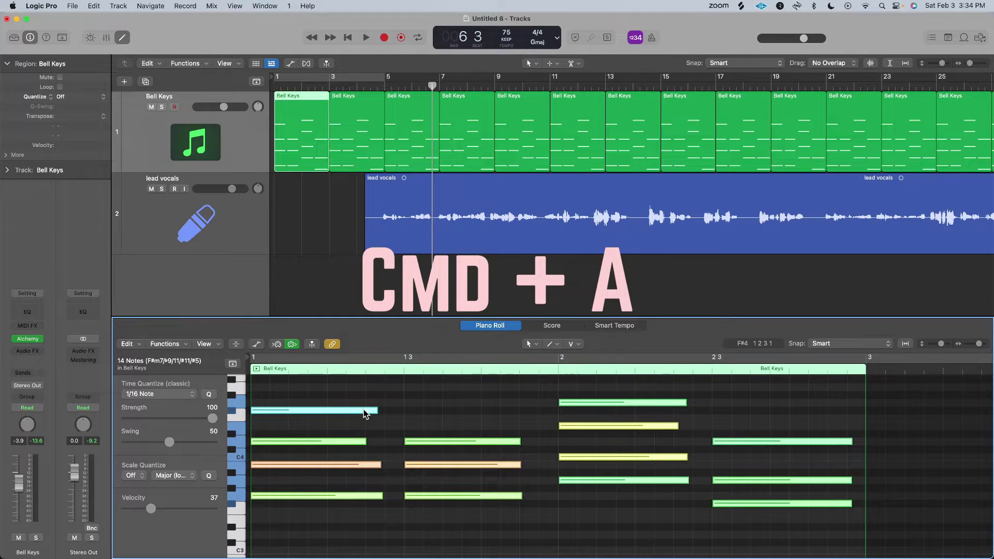
{"action": "key", "text": "shift+Down"}
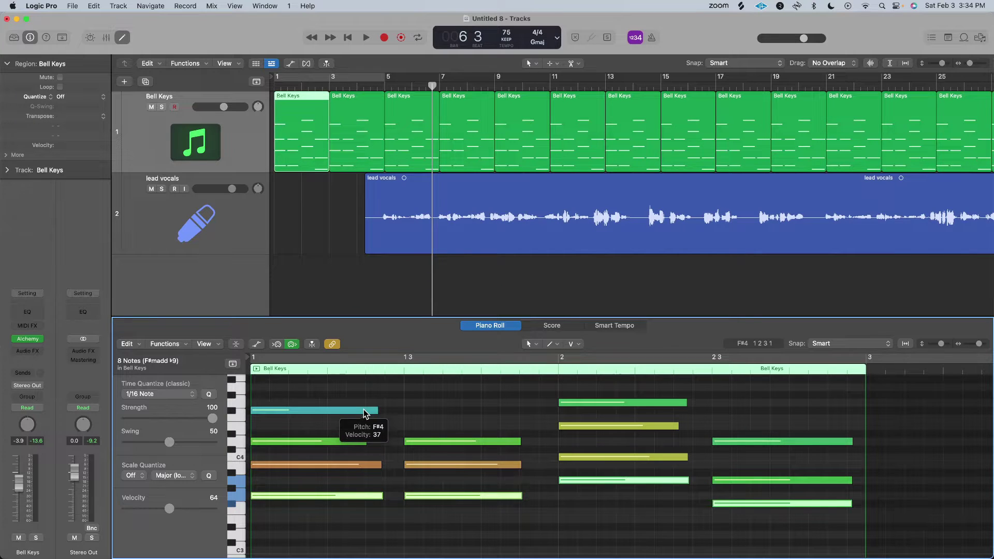
{"action": "key", "text": "super+c"}
Paste the eight copied notes onto a new software instrument track, transposed down 12 semitones
{"action": "key", "text": "e"}
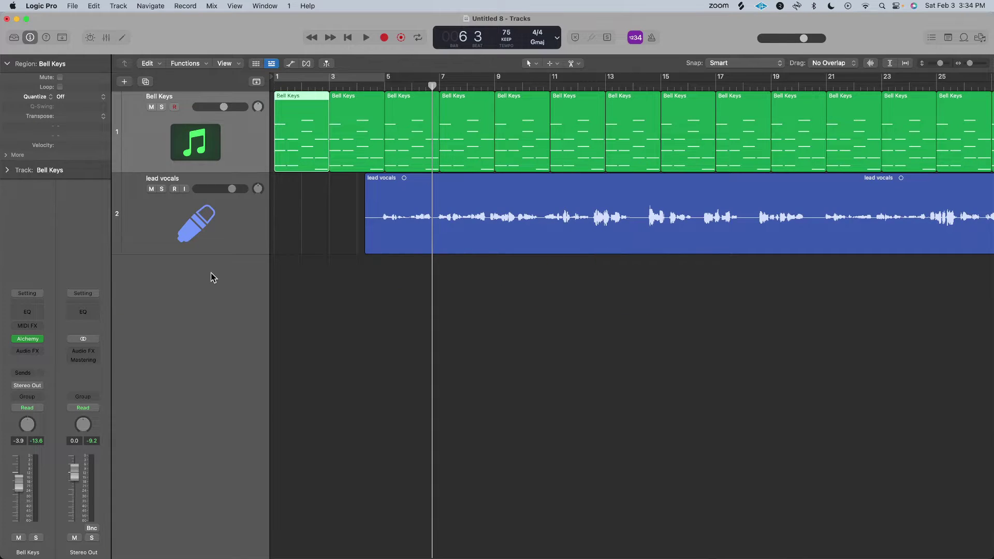
{"action": "right_click", "coordinate": [210, 271]}
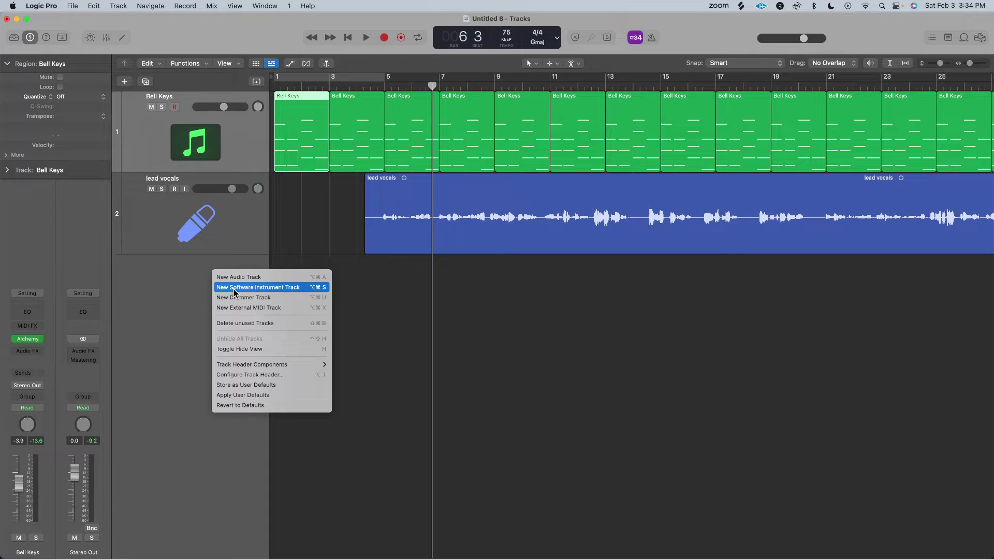
{"action": "left_click", "coordinate": [234, 288]}
{"action": "key", "text": "super+v"}
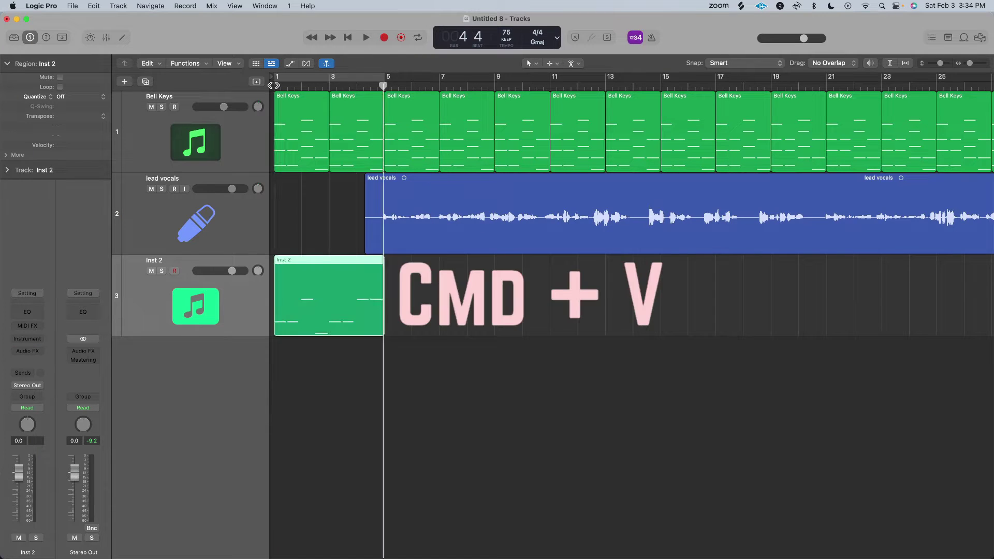
{"action": "key", "text": "shift+alt+Down"}
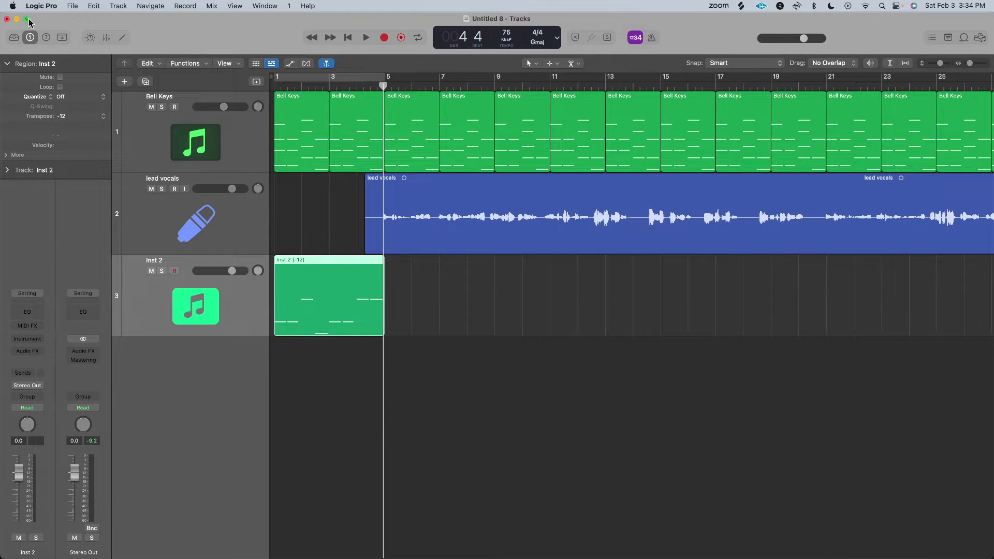
{"action": "left_click", "coordinate": [14, 37]}
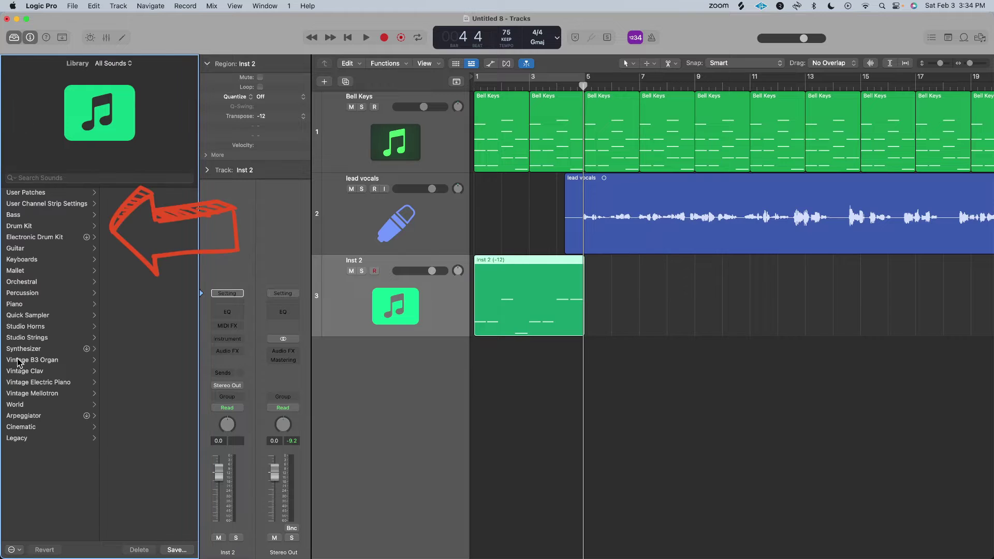
Load the Sculpture synth on the new Inst 2 track
{"action": "left_click", "coordinate": [30, 224]}
{"action": "key", "text": "y"}
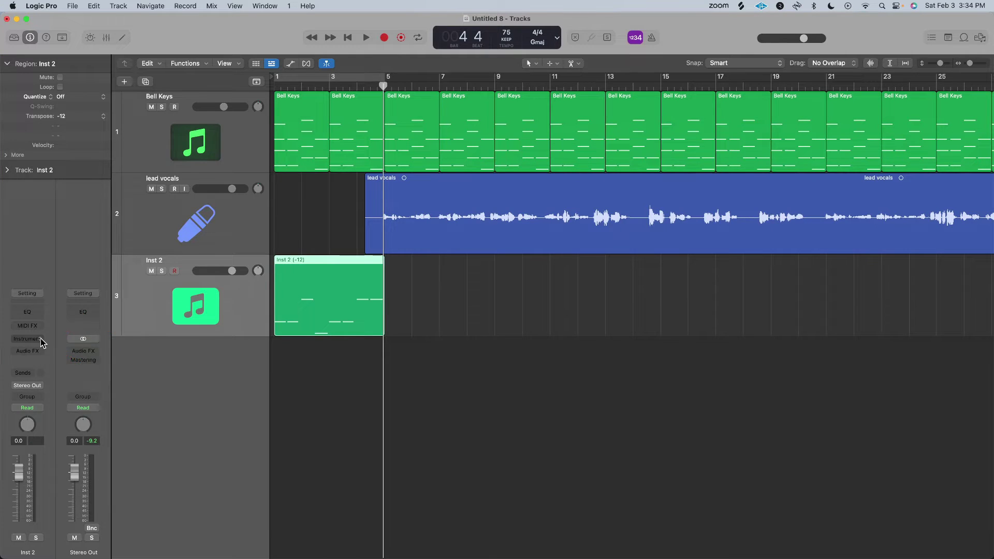
{"action": "left_click", "coordinate": [40, 339]}
{"action": "mouse_move", "coordinate": [41, 342]}
{"action": "mouse_move", "coordinate": [85, 379]}
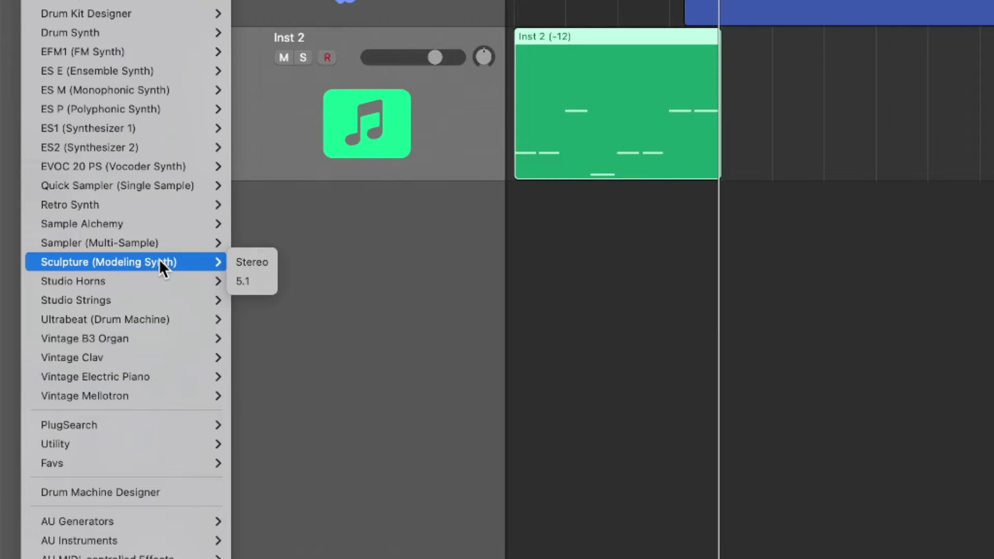
{"action": "left_click", "coordinate": [160, 259]}
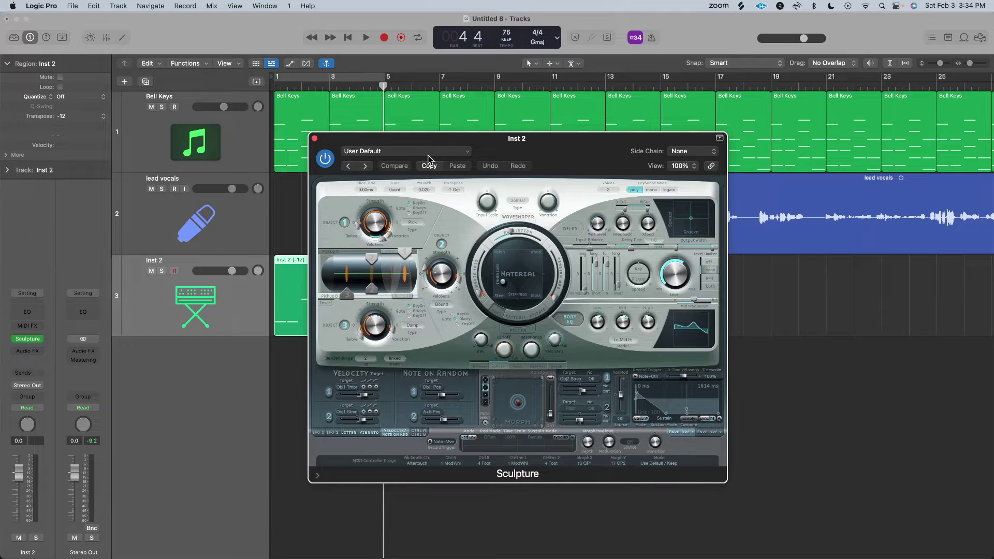
Choose the 01 Modeled Bass > Tight Bass preset in Sculpture
{"action": "left_click", "coordinate": [428, 155]}
{"action": "mouse_move", "coordinate": [453, 404]}
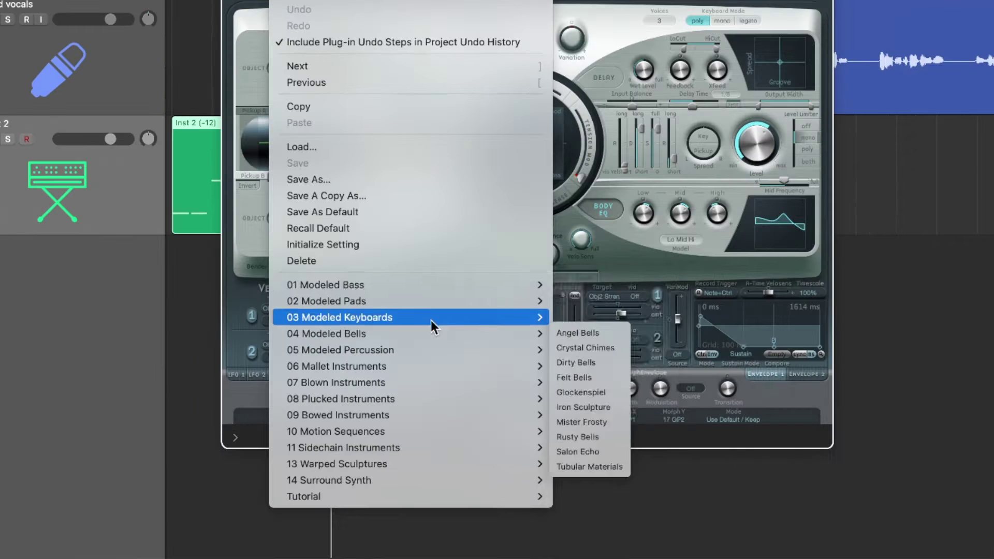
{"action": "mouse_move", "coordinate": [426, 292]}
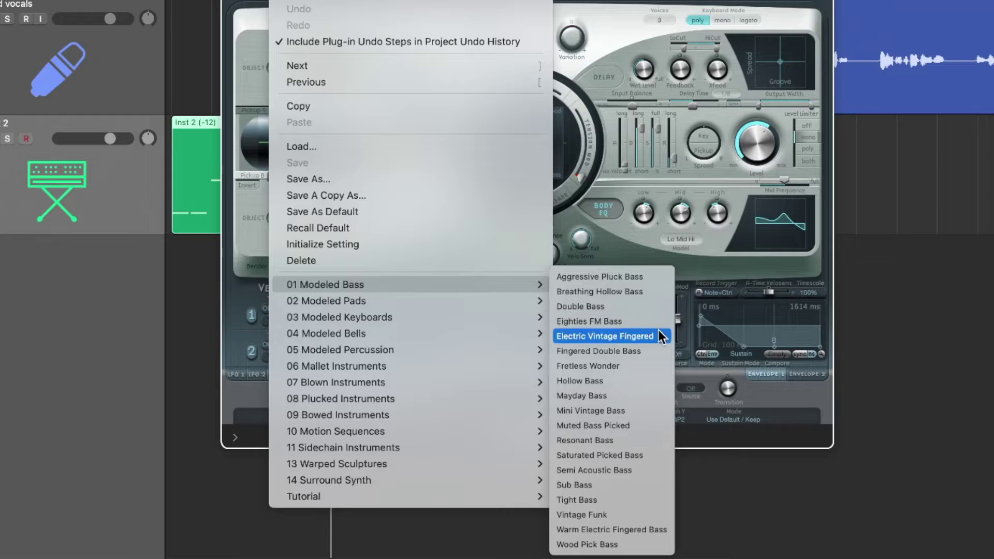
{"action": "left_click", "coordinate": [609, 500]}
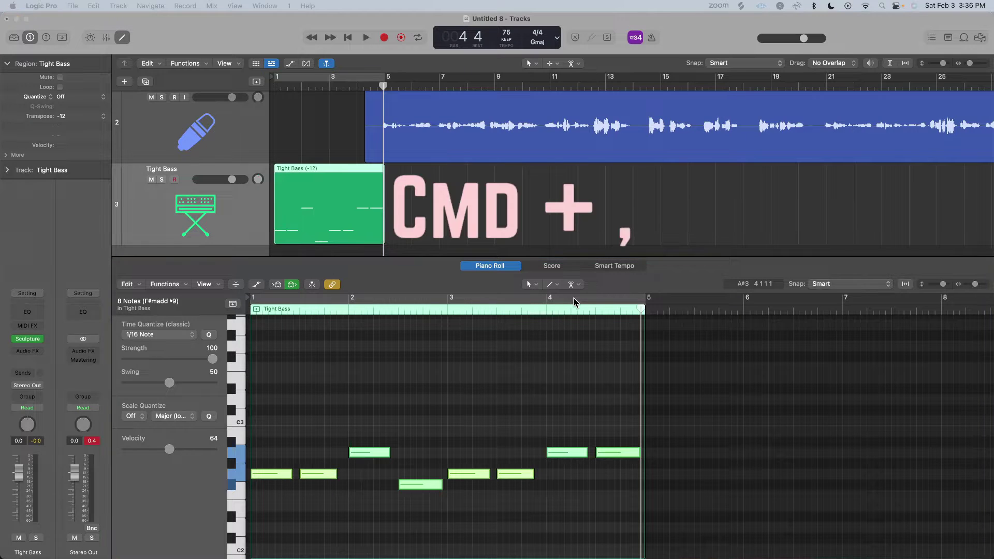
Split the eight bass notes with the Scissors tool and shorten one of the pieces
{"action": "left_click", "coordinate": [533, 284]}
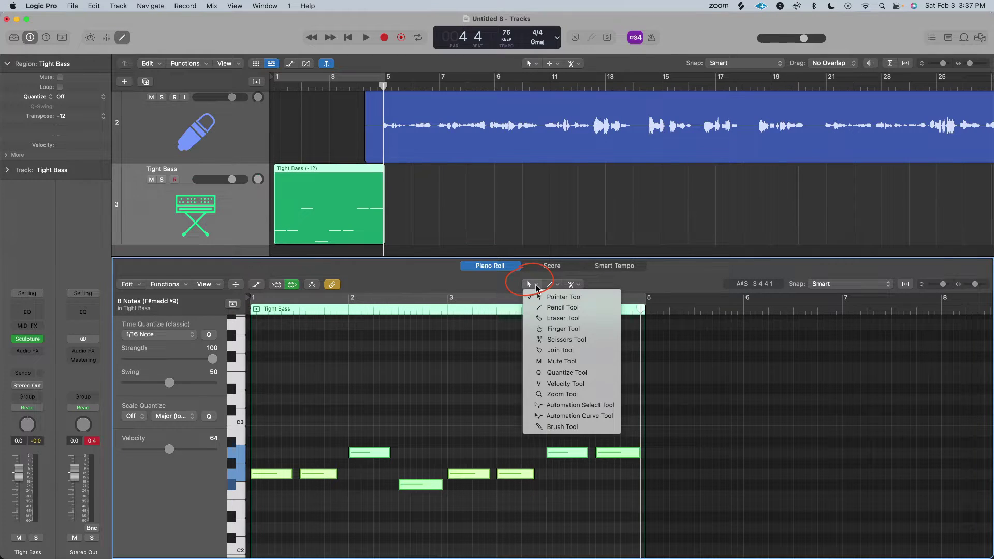
{"action": "left_click", "coordinate": [546, 340]}
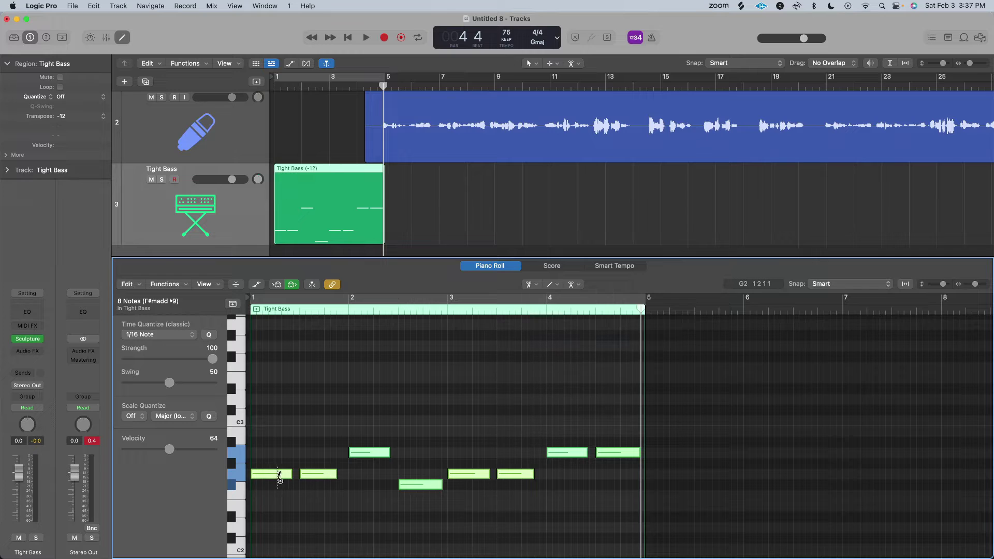
{"action": "mouse_move", "coordinate": [275, 476]}
{"action": "left_mouse_down"}
{"action": "mouse_move", "coordinate": [373, 469]}
{"action": "mouse_move", "coordinate": [261, 475]}
{"action": "left_mouse_up"}
{"action": "left_click_drag", "start_coordinate": [321, 476], "coordinate": [311, 475]}
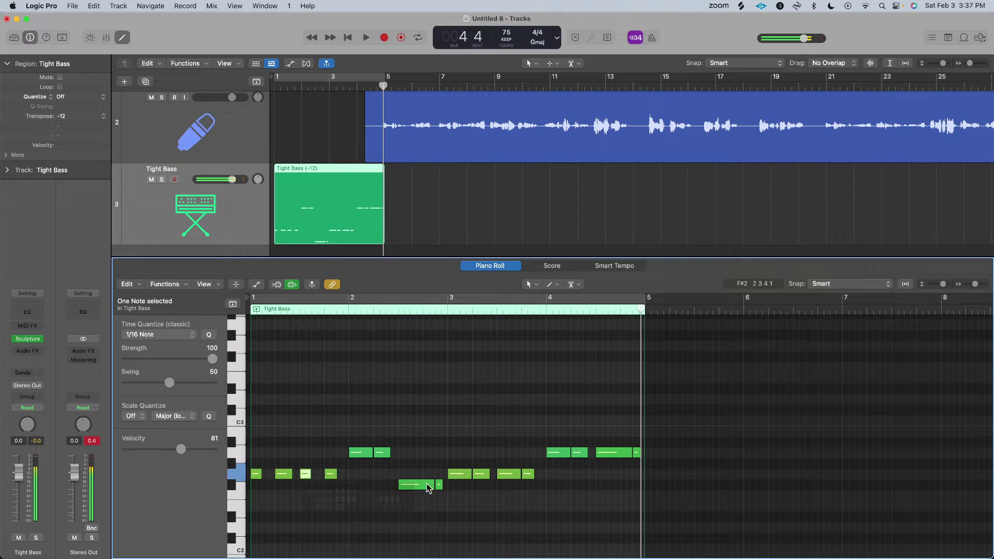
Delete the right-hand G2 piece and the A2 piece in bar 4
{"action": "left_click", "coordinate": [481, 476]}
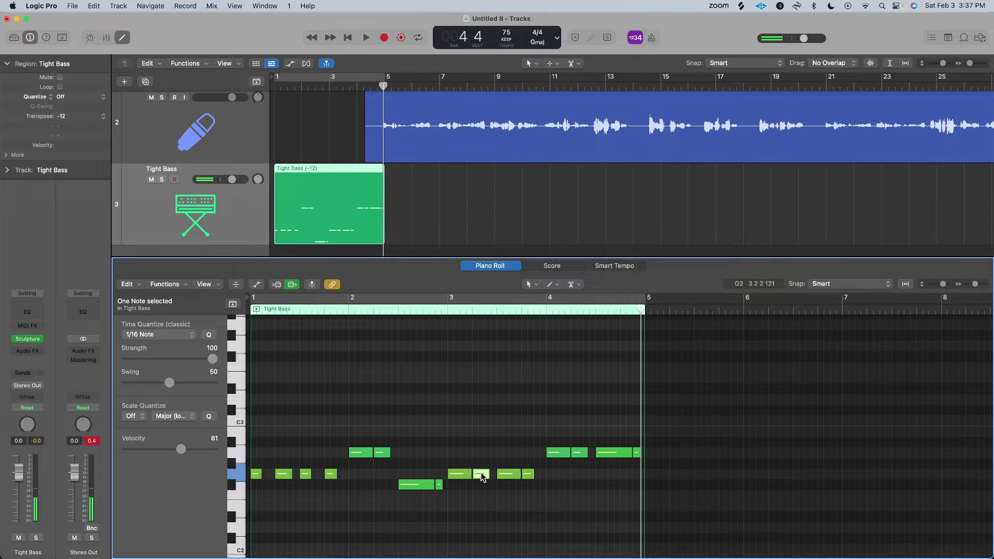
{"action": "key", "text": "Delete"}
{"action": "left_click", "coordinate": [580, 453]}
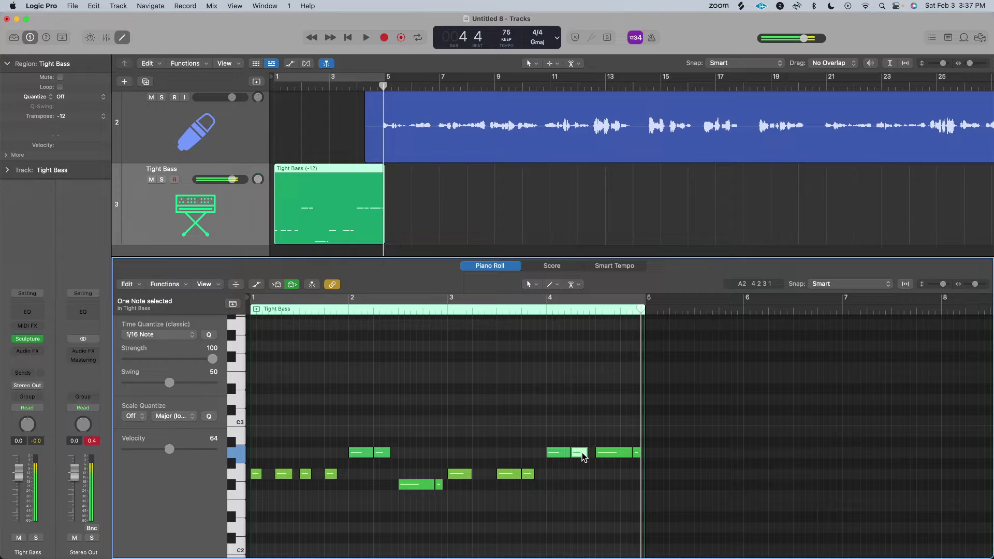
{"action": "key", "text": "Delete"}
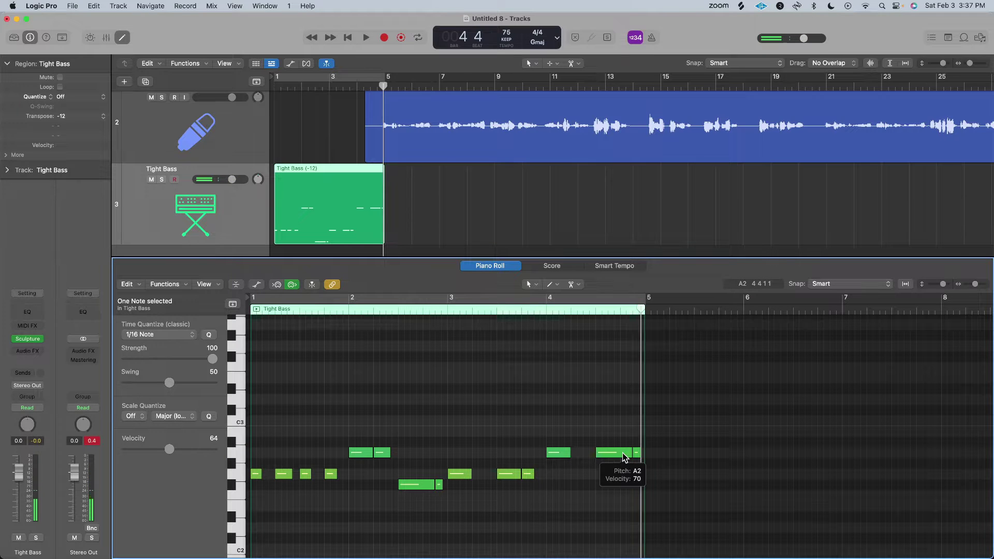
Loop-play bars 1–5 of the bass line in cycle mode
{"action": "left_click", "coordinate": [342, 204]}
{"action": "key", "text": "c"}
{"action": "key", "text": "space"}
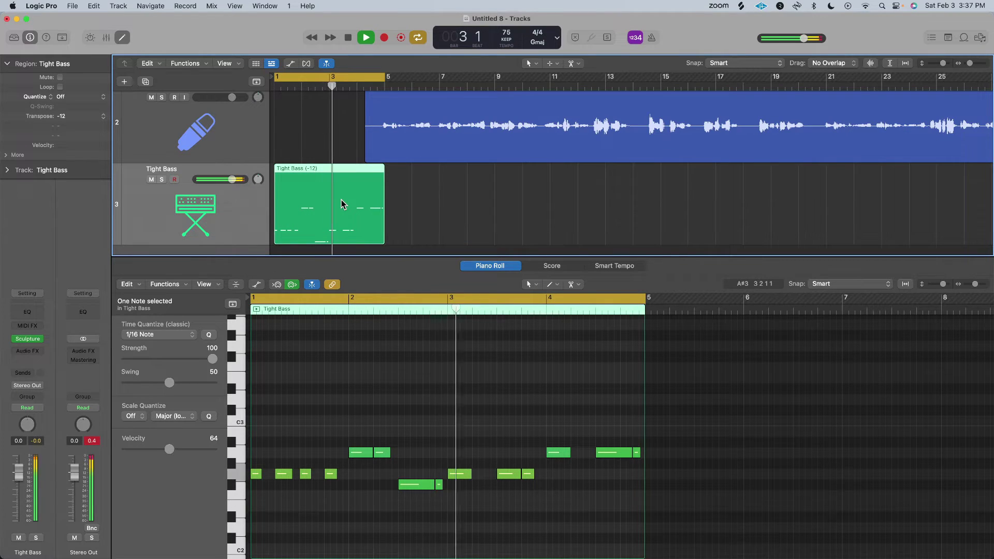
Drop the G2 note in bar 1 an octave and replay from the start
{"action": "key", "text": "space"}
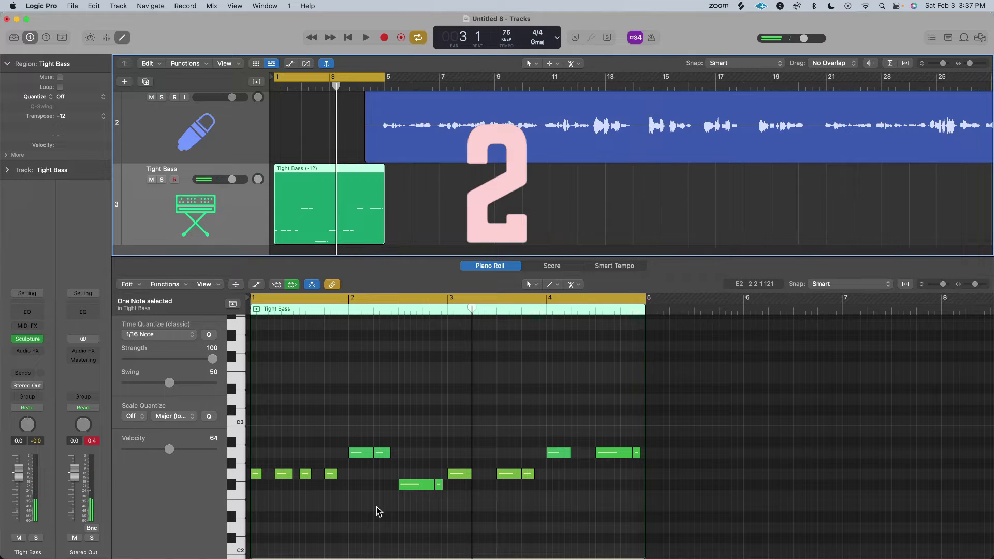
{"action": "scroll", "coordinate": [280, 491], "scroll_direction": "down", "scroll_amount": 2}
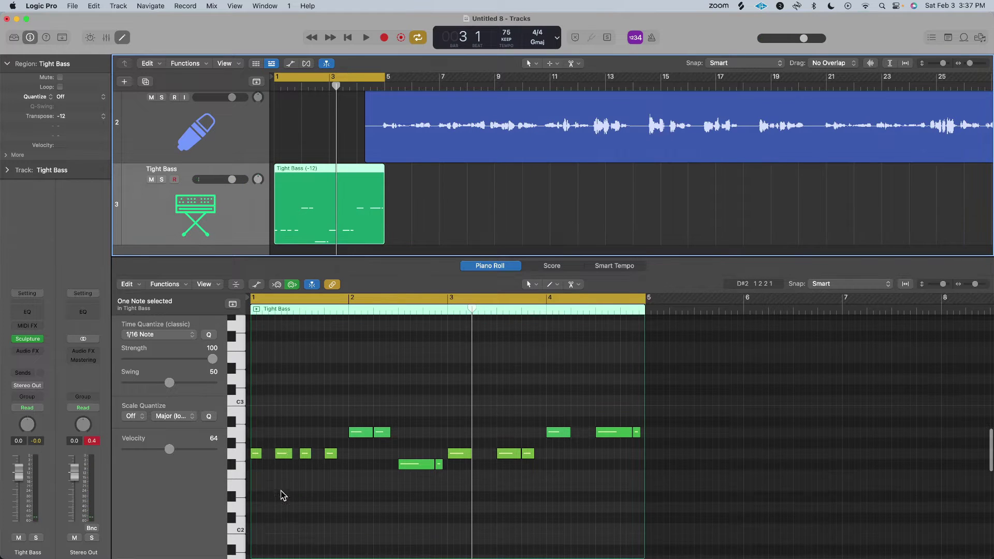
{"action": "left_click", "coordinate": [284, 454]}
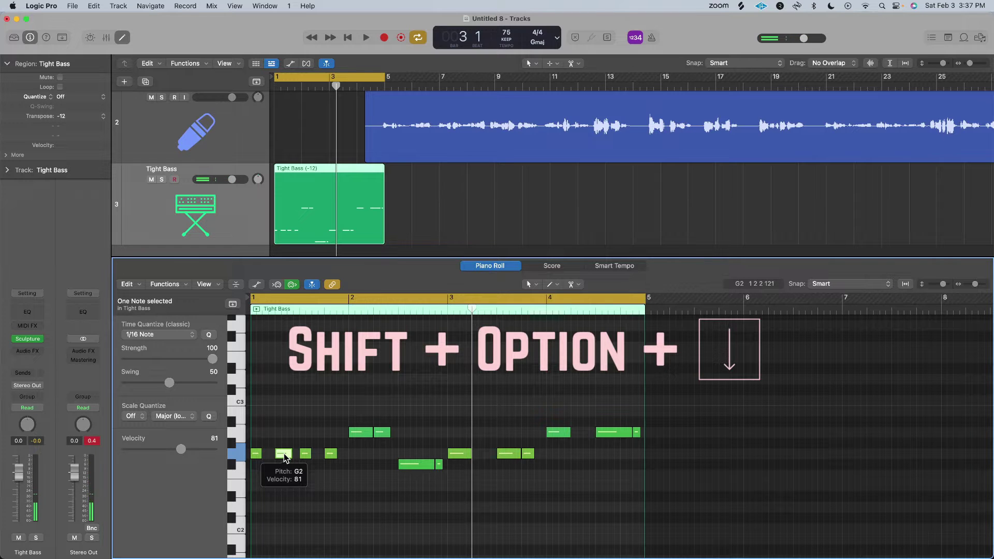
{"action": "key", "text": "shift+alt+Down"}
{"action": "key", "text": "Return"}
{"action": "key", "text": "space"}
Lower another short bar 1 note an octave and lengthen four notes legato, then replay
{"action": "left_click", "coordinate": [330, 454]}
{"action": "key", "text": "shift+alt+Down"}
{"action": "key", "text": "space"}
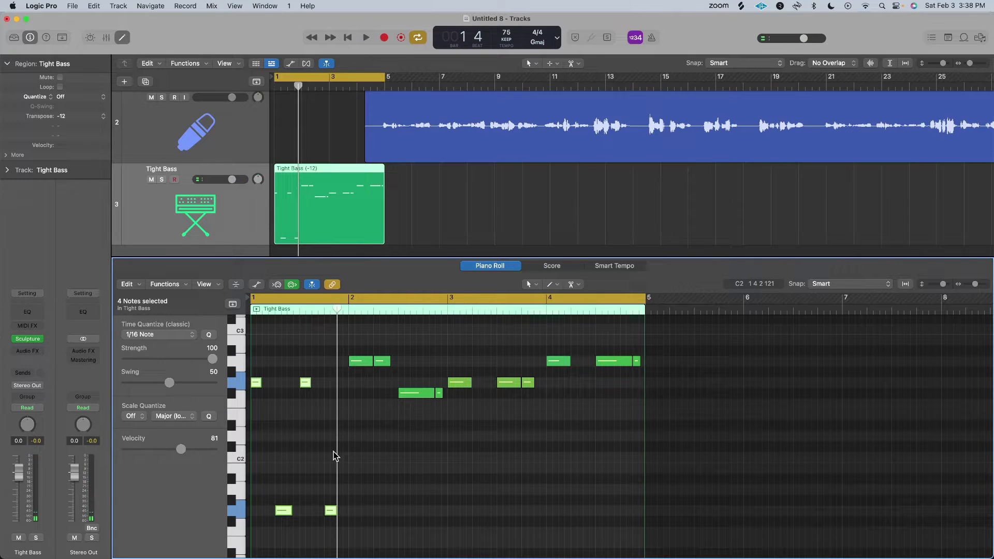
{"action": "key", "text": "shift+backslash"}
{"action": "key", "text": "Return"}
{"action": "key", "text": "space"}
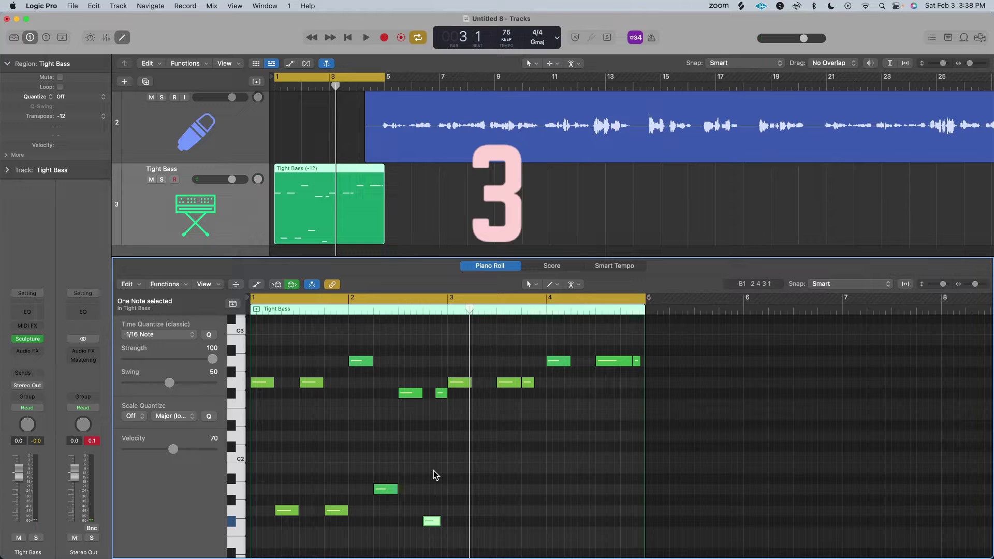
Raise the short G1 note to G#2 and play back the edited bass line
{"action": "left_click", "coordinate": [341, 510]}
{"action": "left_click_drag", "start_coordinate": [347, 510], "coordinate": [345, 373]}
{"action": "key", "text": "space"}
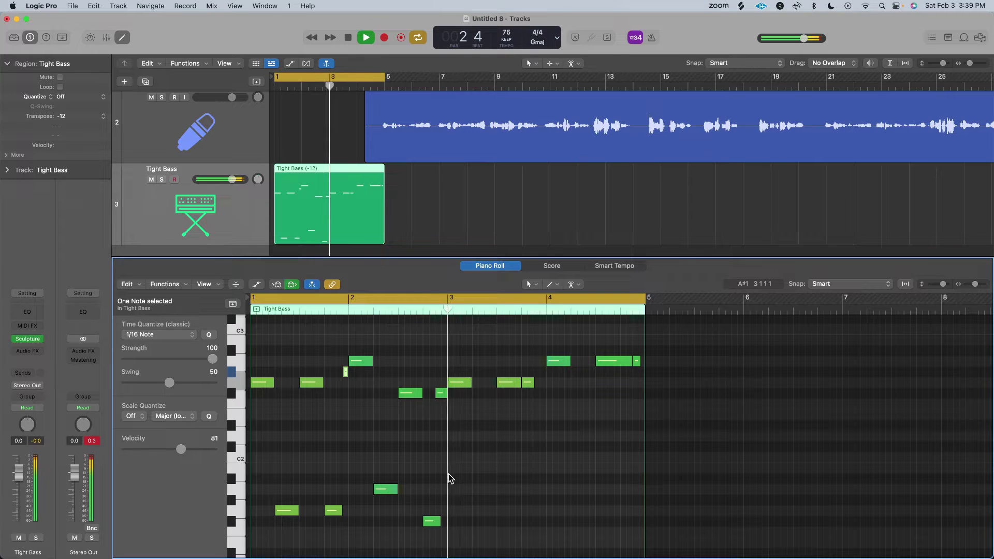
{"action": "key", "text": "space"}
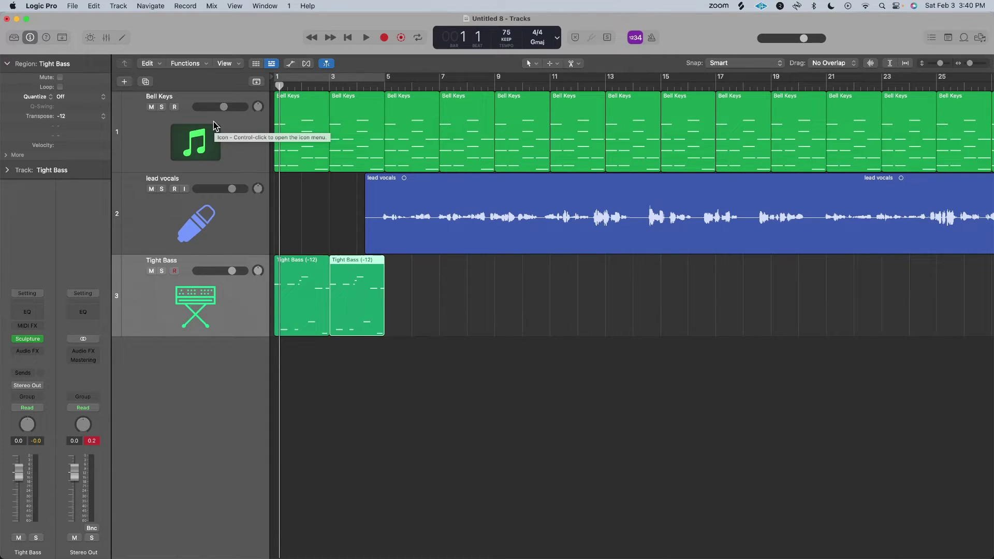
Show the global tracks with the Signature and Tempo lanes hidden
{"action": "left_click", "coordinate": [257, 82]}
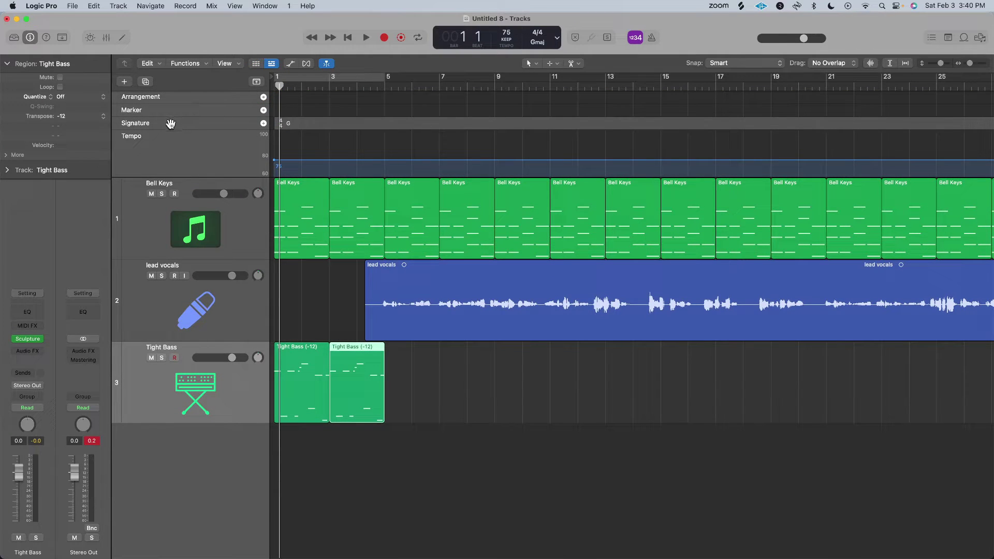
{"action": "right_click", "coordinate": [173, 124]}
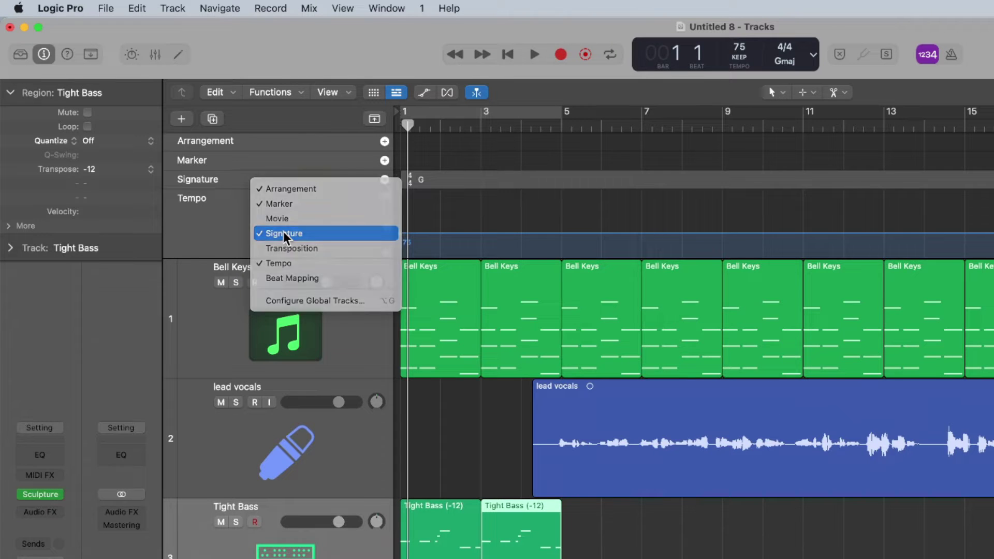
{"action": "left_click", "coordinate": [195, 161]}
{"action": "right_click", "coordinate": [172, 130]}
{"action": "left_click", "coordinate": [292, 278]}
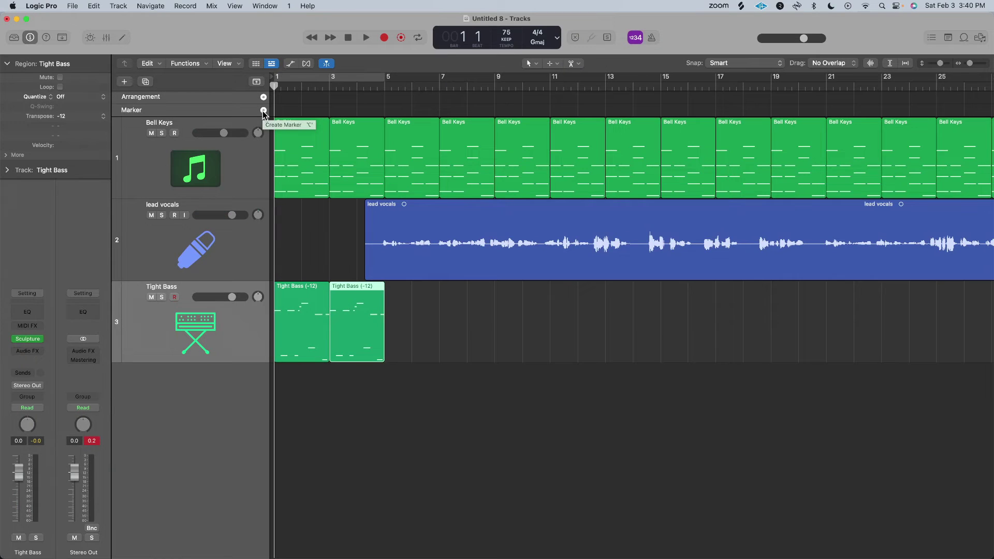
Add markers at bars 1, 3, 5 and 7 and name the first two 'Intro'
{"action": "left_click", "coordinate": [263, 110]}
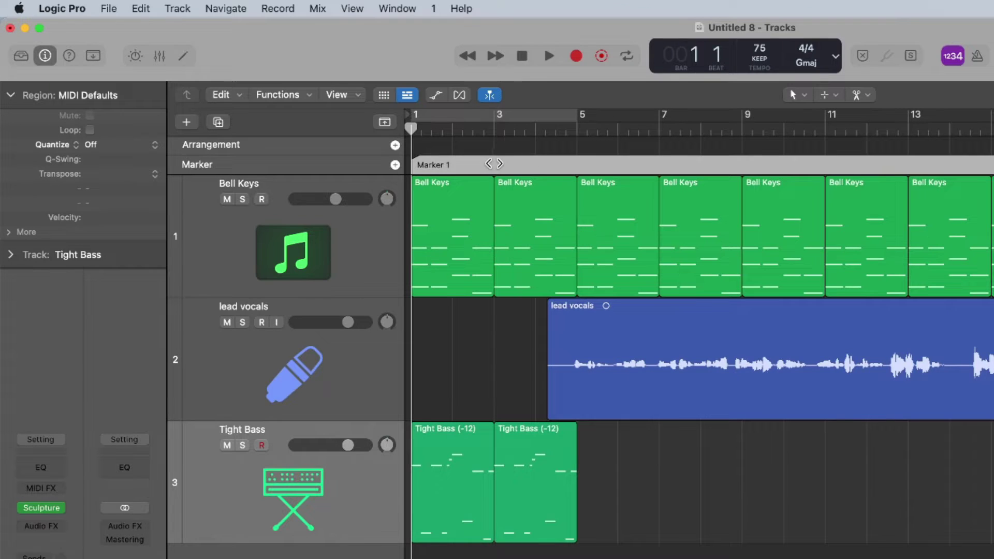
{"action": "left_click", "coordinate": [331, 110]}
{"action": "double_click", "coordinate": [449, 165]}
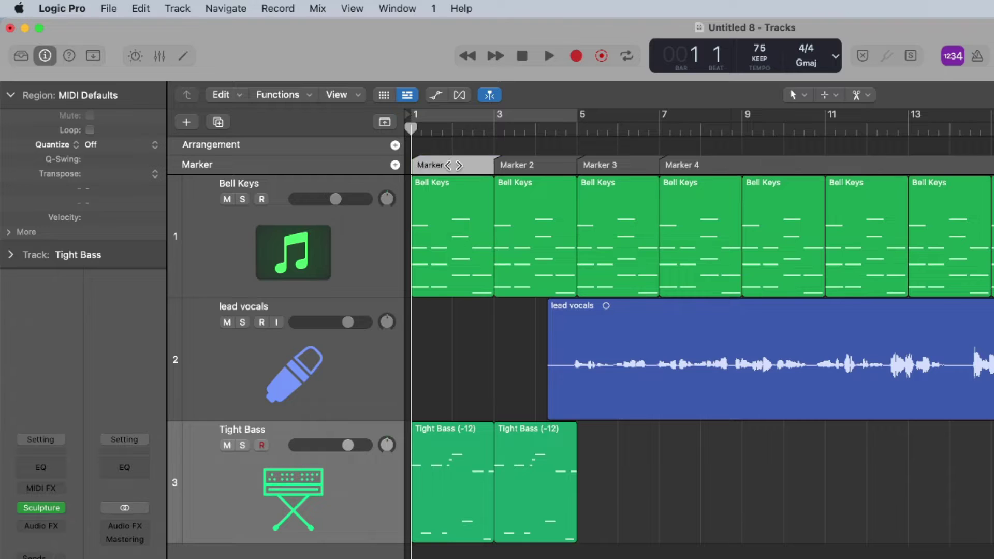
{"action": "type", "text": "Intro"}
{"action": "double_click", "coordinate": [543, 165]}
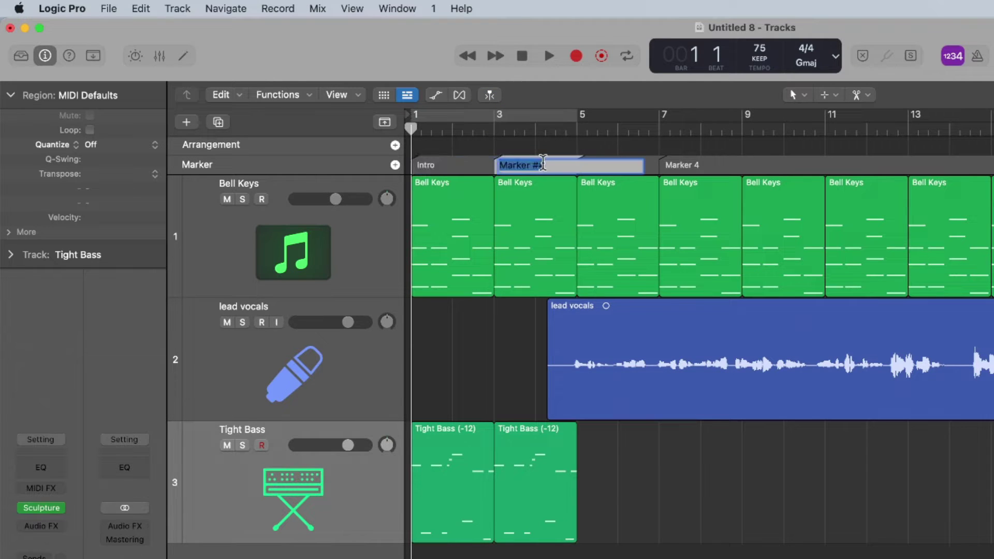
{"action": "type", "text": "Intro"}
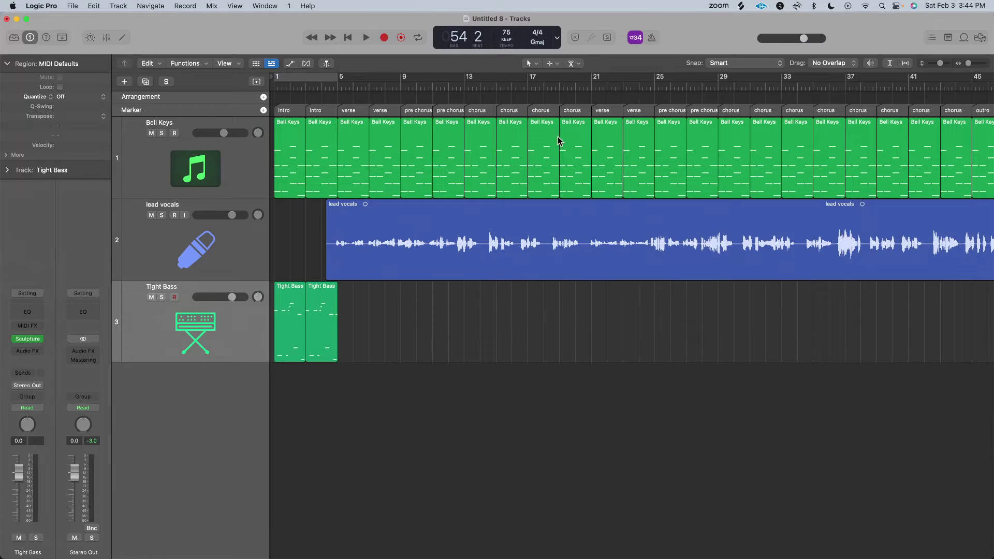
Colour both Intro markers red
{"action": "left_click", "coordinate": [295, 110]}
{"action": "key", "text": "alt+c"}
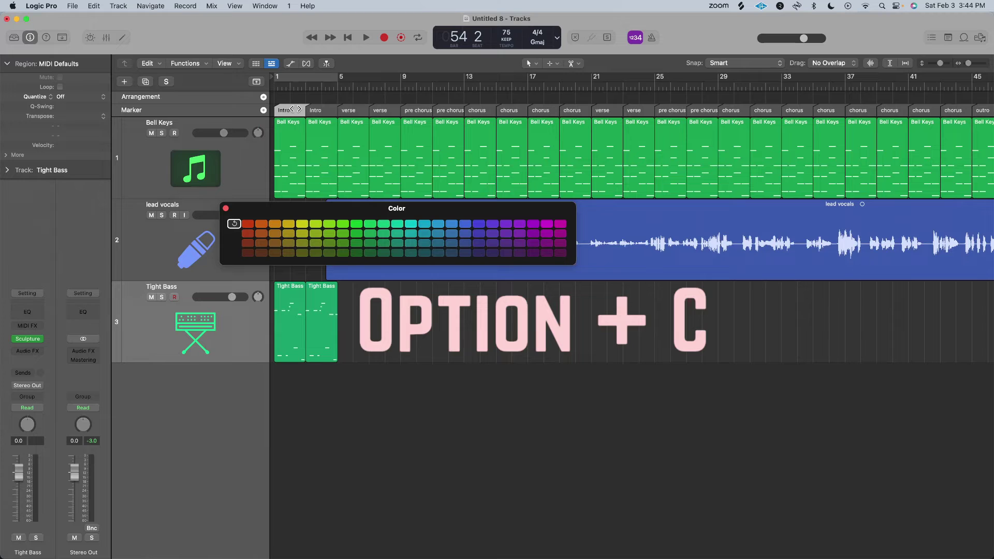
{"action": "left_click", "coordinate": [320, 111], "text": "shift"}
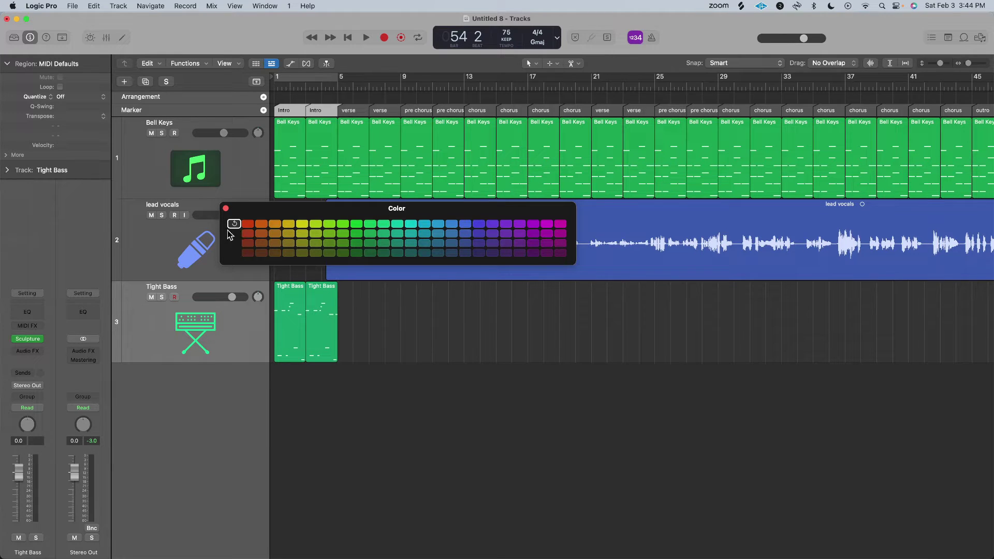
{"action": "left_click", "coordinate": [248, 225]}
Colour all the verse markers yellow
{"action": "left_click", "coordinate": [355, 110]}
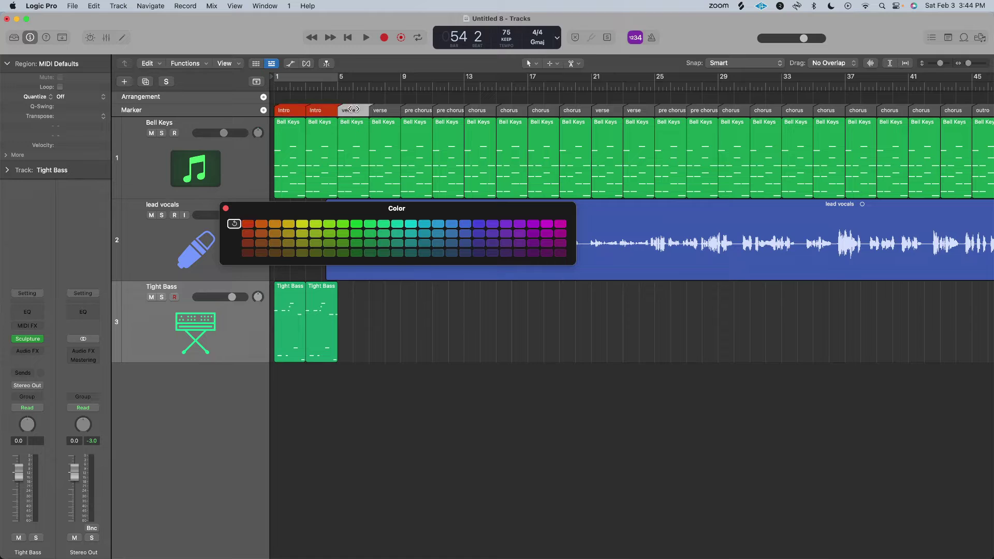
{"action": "left_click", "coordinate": [381, 111], "text": "shift"}
{"action": "left_click", "coordinate": [606, 111], "text": "shift"}
{"action": "left_click", "coordinate": [302, 224]}
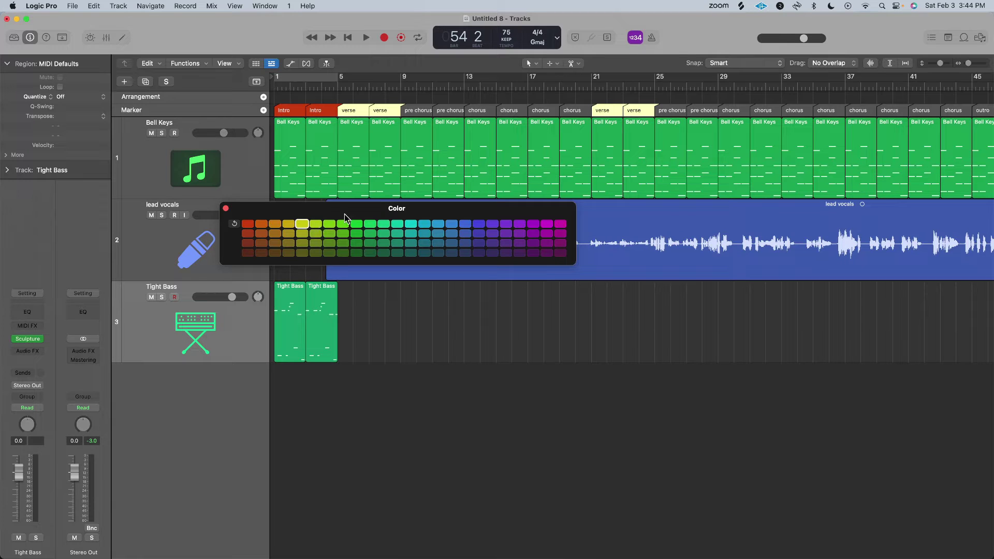
Colour all the pre chorus markers green
{"action": "left_click", "coordinate": [418, 110]}
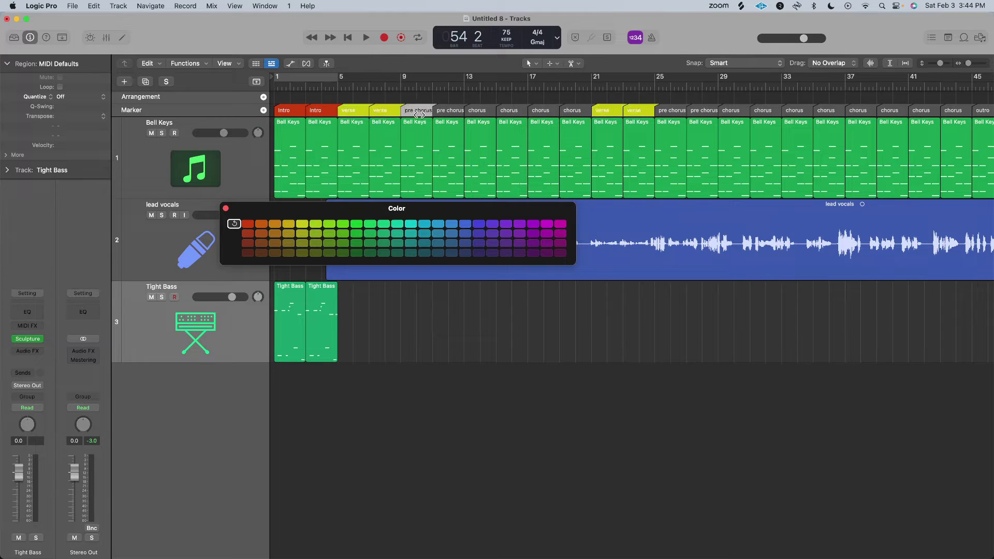
{"action": "left_click", "coordinate": [452, 110], "text": "shift"}
{"action": "left_click", "coordinate": [688, 110], "text": "shift"}
{"action": "left_click", "coordinate": [356, 223]}
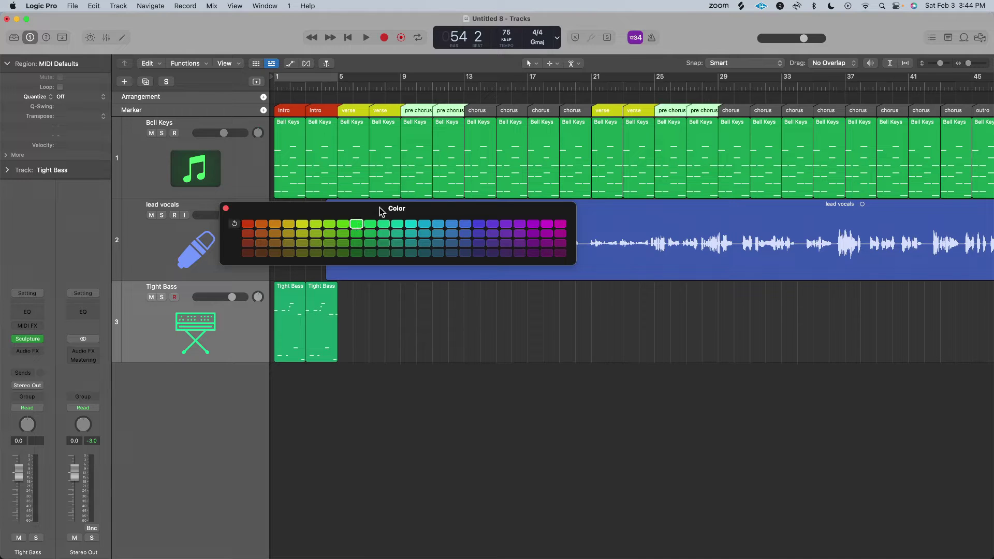
Select the four chorus markers together
{"action": "left_click", "coordinate": [483, 110]}
{"action": "left_click", "coordinate": [513, 110], "text": "shift"}
{"action": "left_click", "coordinate": [543, 110], "text": "shift"}
{"action": "left_click", "coordinate": [572, 110], "text": "shift"}
Give the three outro markers their own colour
{"action": "scroll", "coordinate": [731, 107], "scroll_direction": "right", "scroll_amount": 10}
{"action": "left_click", "coordinate": [815, 110]}
{"action": "left_click", "coordinate": [782, 110], "text": "shift"}
{"action": "left_click", "coordinate": [750, 110], "text": "shift"}
{"action": "left_click", "coordinate": [520, 253]}
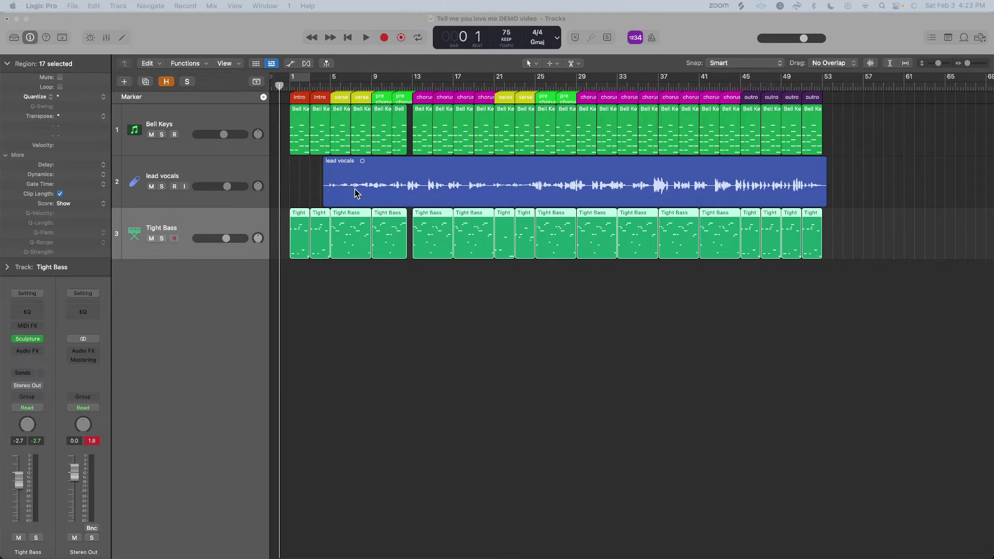
Convert the coloured markers into arrangement markers from the Marker track's menu
{"action": "left_click", "coordinate": [151, 100]}
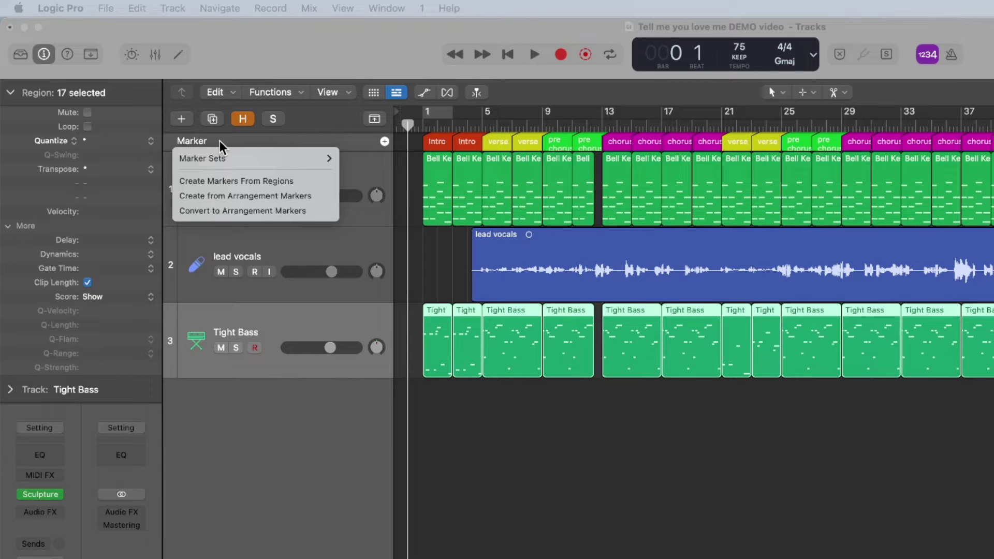
{"action": "left_click", "coordinate": [221, 213]}
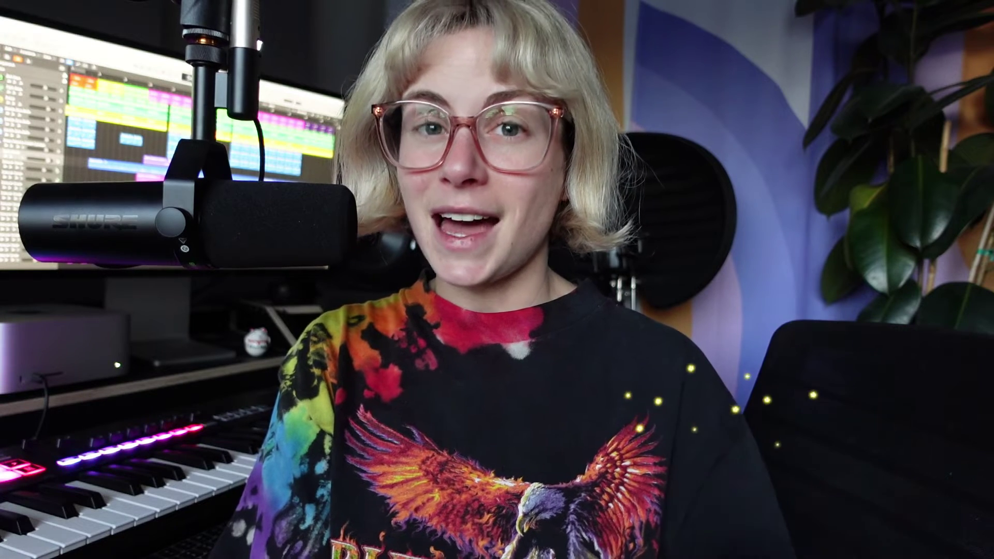
{"action": "right_click", "coordinate": [164, 290]}
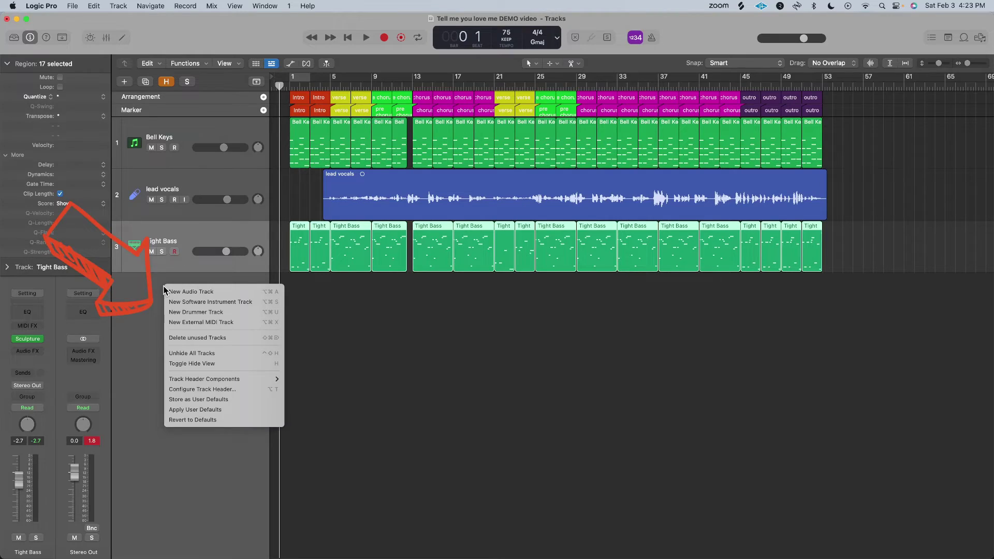
Add a new Drummer track to the project
{"action": "left_click", "coordinate": [196, 312]}
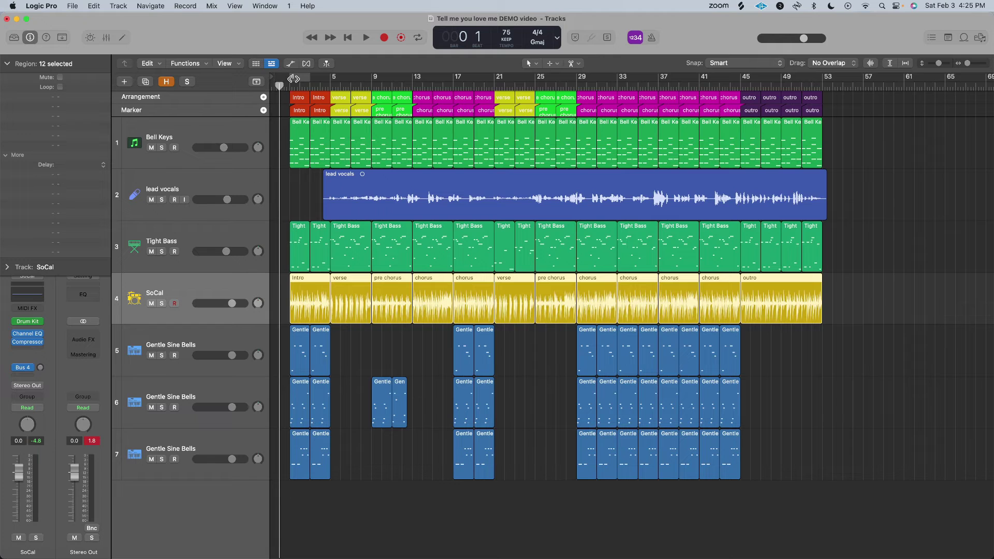
Audition each Gentle Sine Bells layer soloed in turn during playback
{"action": "left_click", "coordinate": [288, 88]}
{"action": "left_click", "coordinate": [160, 356]}
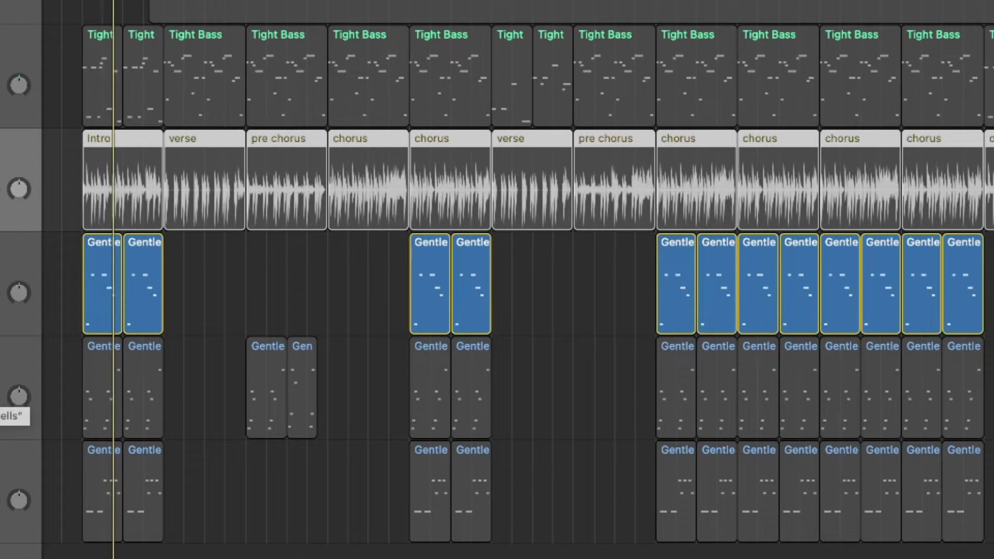
{"action": "key", "text": "s"}
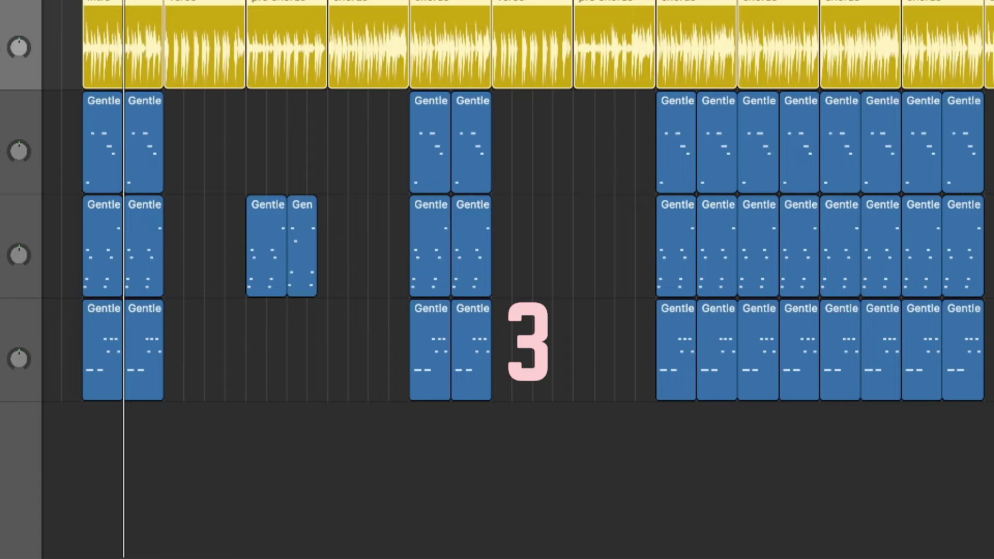
{"action": "key", "text": "s"}
{"action": "key", "text": "space"}
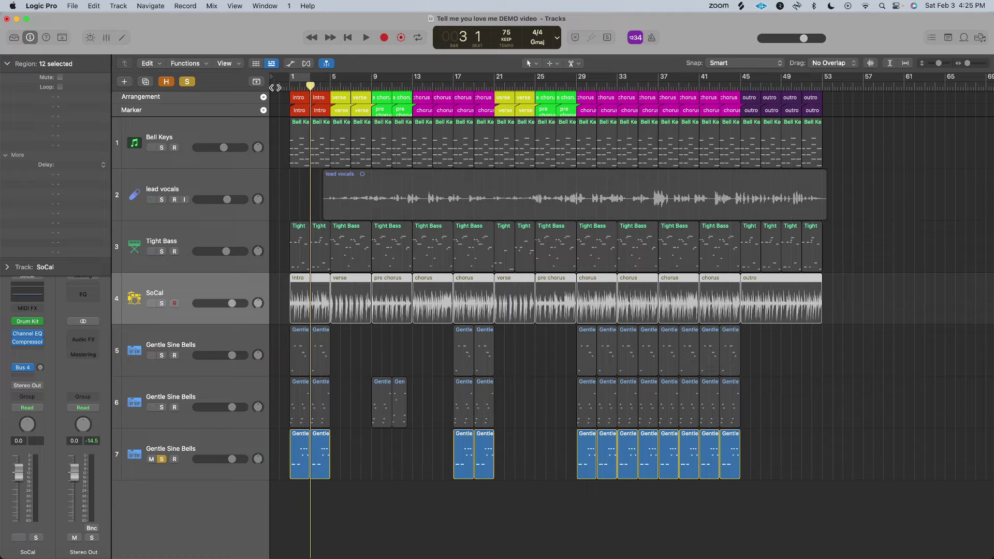
Solo all three bell layers with Bell Keys, play from bar 1, then clear all solos
{"action": "left_click", "coordinate": [162, 407]}
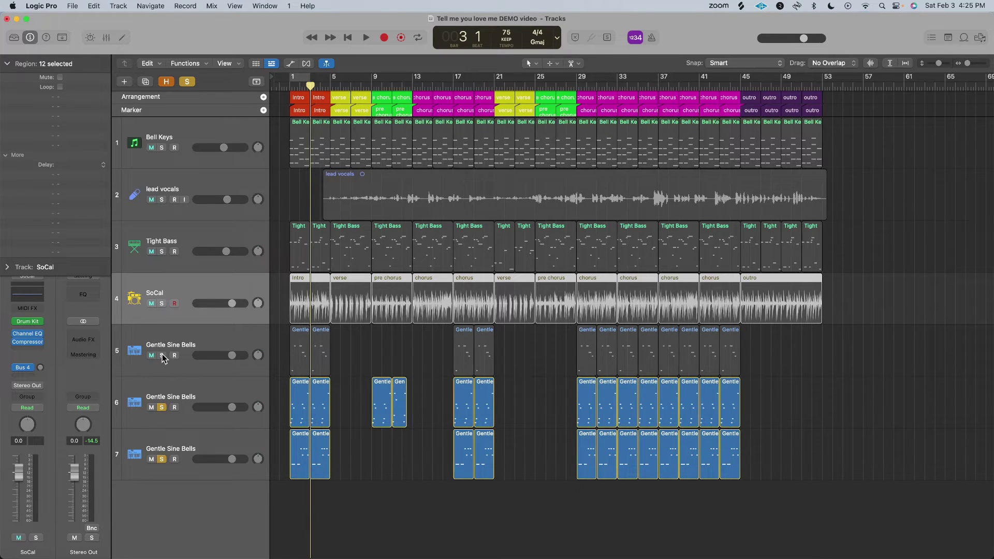
{"action": "left_click", "coordinate": [162, 356]}
{"action": "left_click", "coordinate": [162, 147]}
{"action": "key", "text": "Return"}
{"action": "key", "text": "space"}
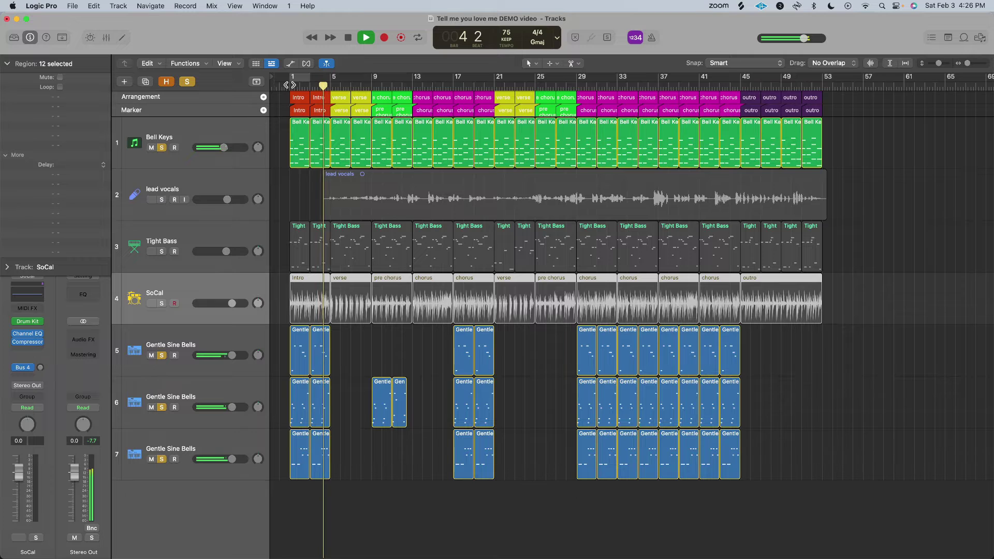
{"action": "key", "text": "space"}
{"action": "left_click", "coordinate": [187, 81]}
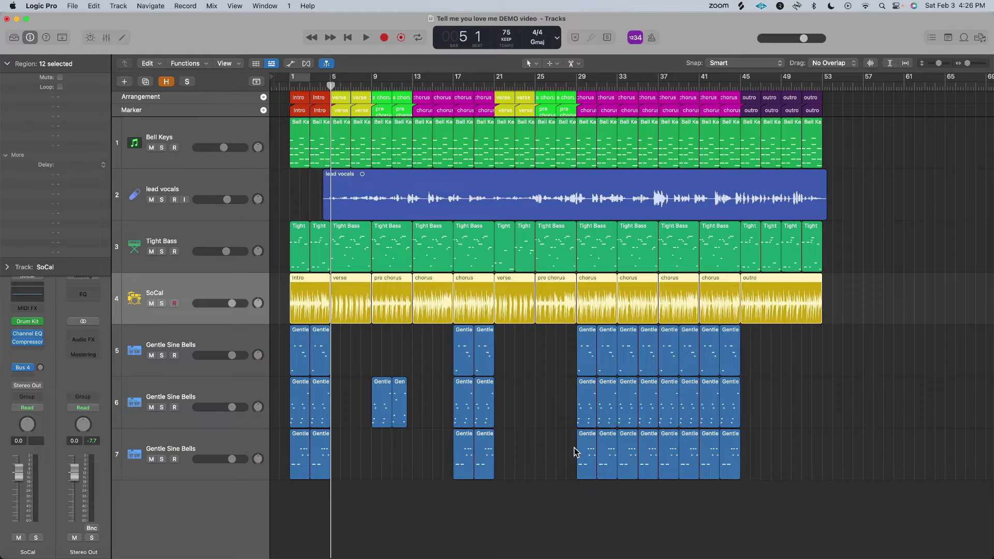
{"action": "double_click", "coordinate": [349, 295]}
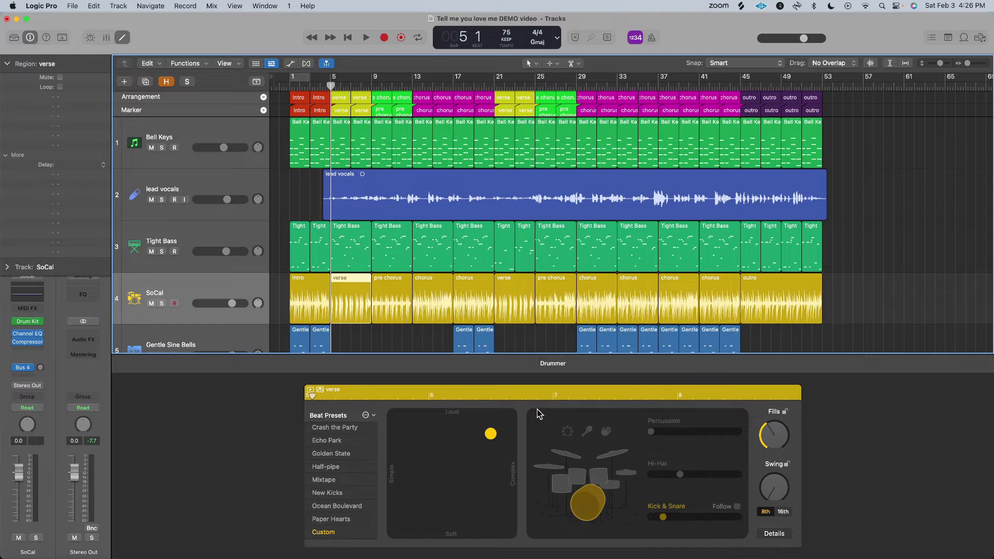
{"action": "key", "text": "Right"}
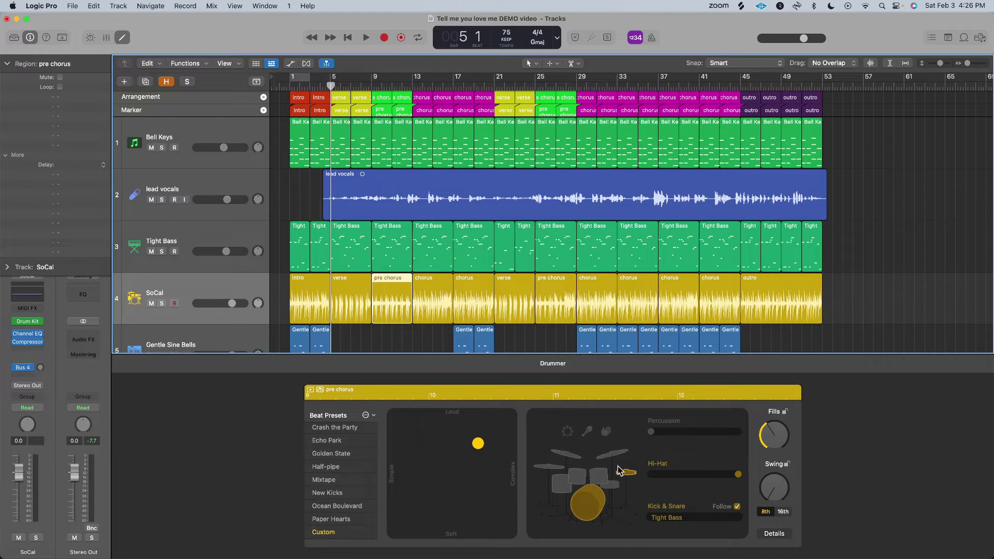
{"action": "left_click", "coordinate": [427, 288]}
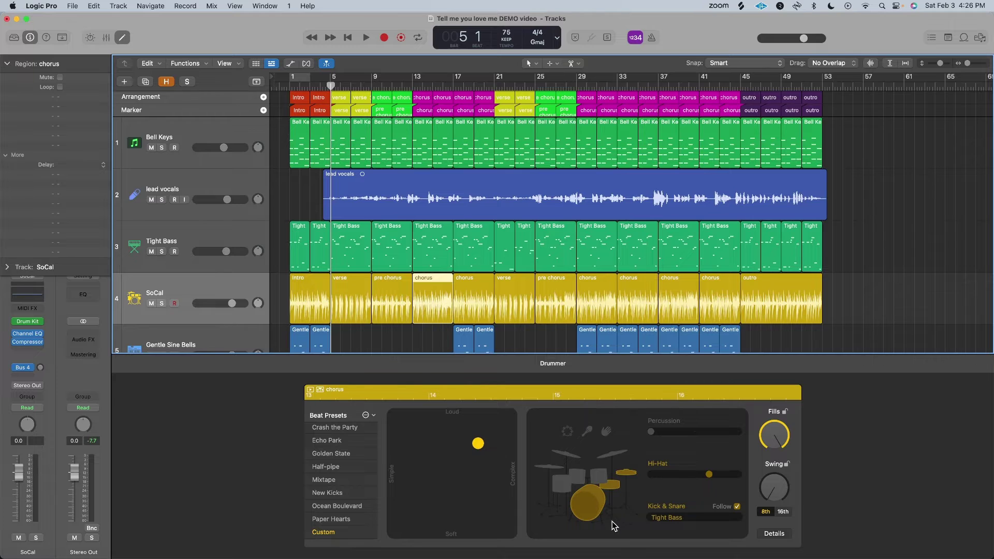
{"action": "key", "text": "Right"}
{"action": "key", "text": "Right"}
{"action": "key", "text": "Right"}
{"action": "key", "text": "Right"}
{"action": "key", "text": "Right"}
{"action": "key", "text": "Right"}
{"action": "key", "text": "Right"}
{"action": "key", "text": "Right"}
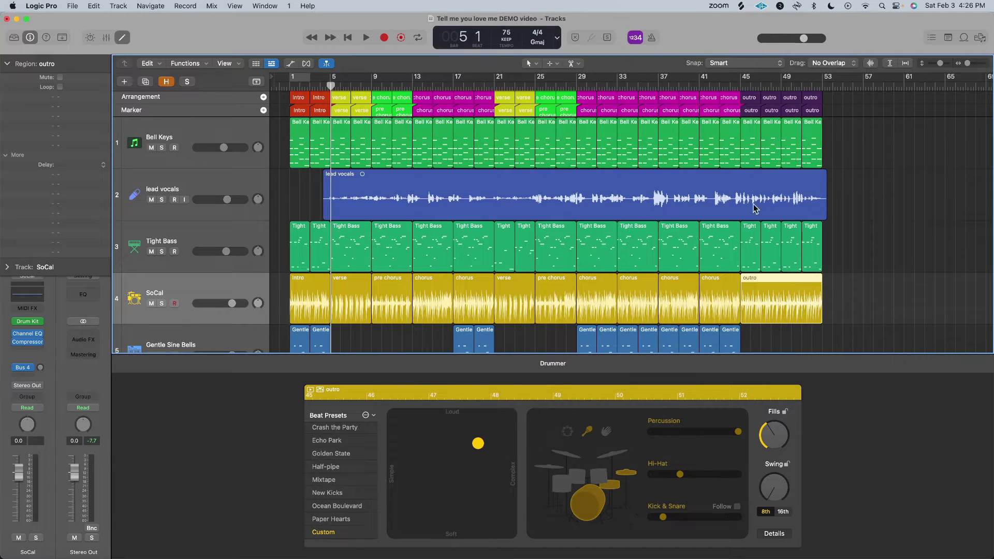
{"action": "key", "text": "shift+space"}
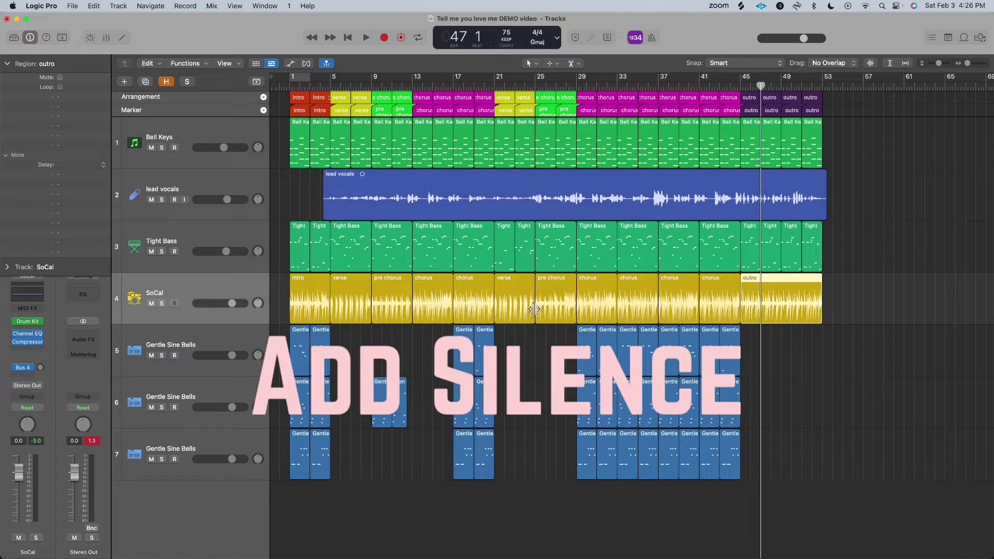
Trim the pre-chorus Bell Keys, Tight Bass and SoCal regions to end around 28 2
{"action": "scroll", "coordinate": [471, 307], "scroll_direction": "up", "scroll_amount": 10}
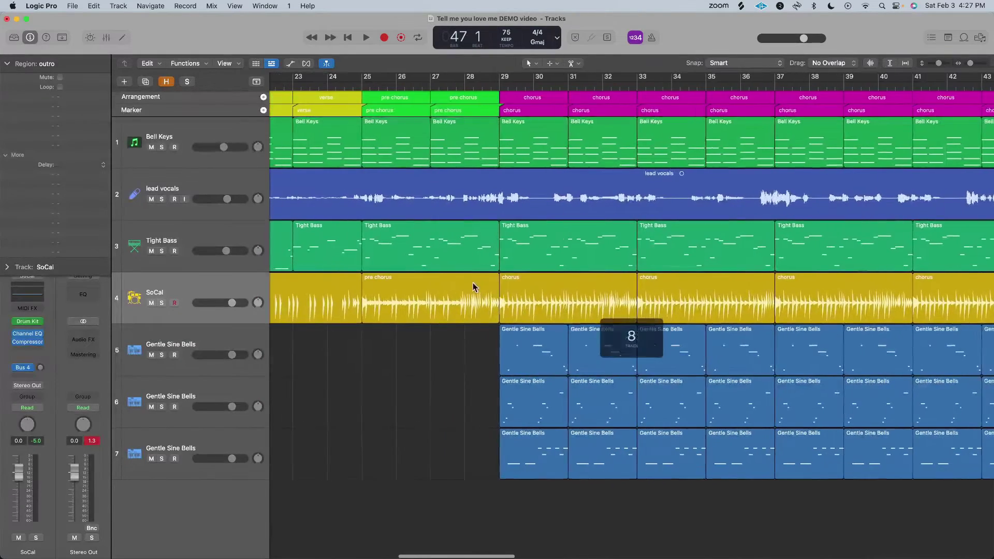
{"action": "mouse_move", "coordinate": [514, 313]}
{"action": "left_mouse_down"}
{"action": "mouse_move", "coordinate": [482, 316]}
{"action": "mouse_move", "coordinate": [506, 317]}
{"action": "left_mouse_up"}
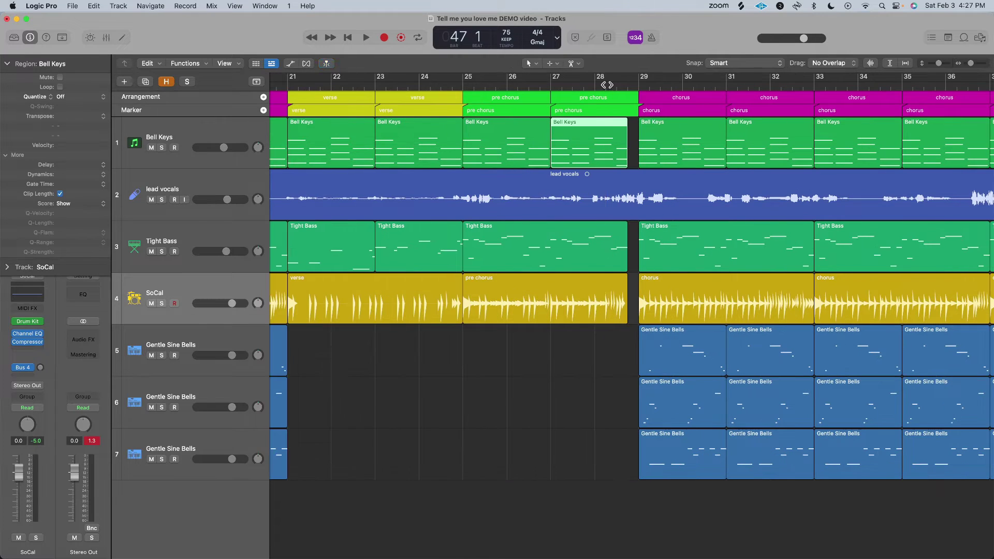
{"action": "left_click", "coordinate": [607, 85]}
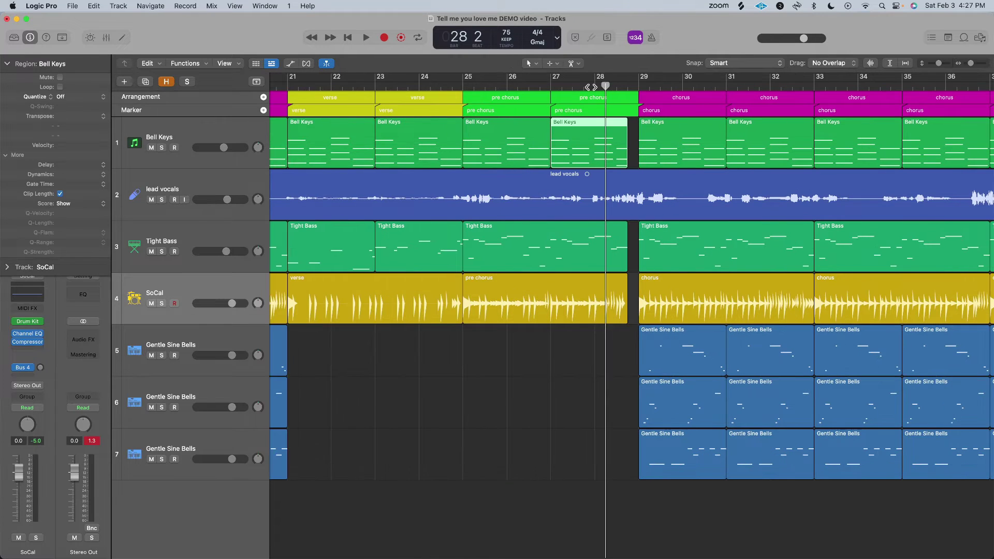
Play from bar 27 to hear the silent gap before the bar 29 chorus
{"action": "left_click", "coordinate": [553, 85]}
{"action": "key", "text": "space"}
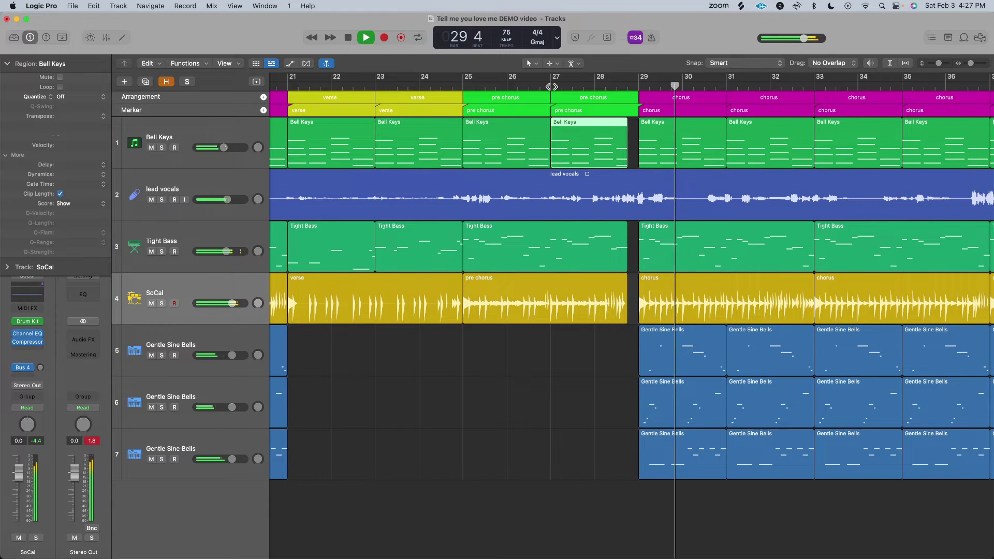
{"action": "key", "text": "space"}
{"action": "scroll", "coordinate": [632, 382], "scroll_direction": "down", "scroll_amount": 10}
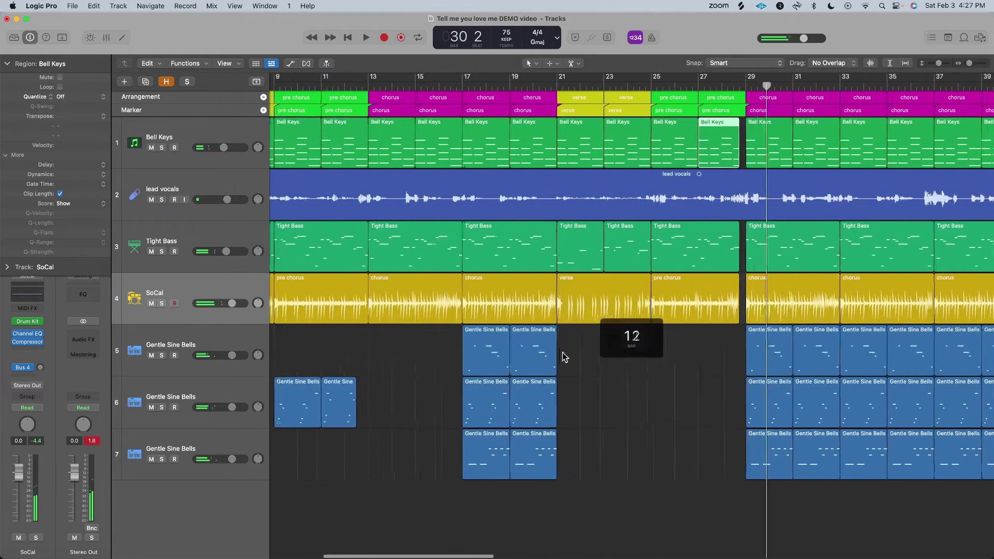
{"action": "scroll", "coordinate": [543, 343], "scroll_direction": "left", "scroll_amount": 6}
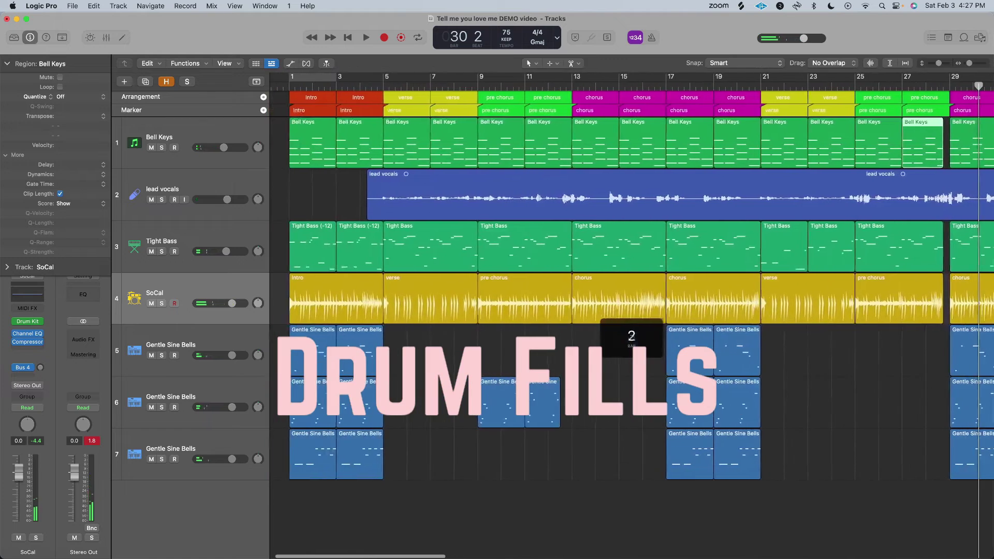
Copy the SoCal verse Drummer region before bar 1 and give it a cymbal fill
{"action": "left_click", "coordinate": [476, 307]}
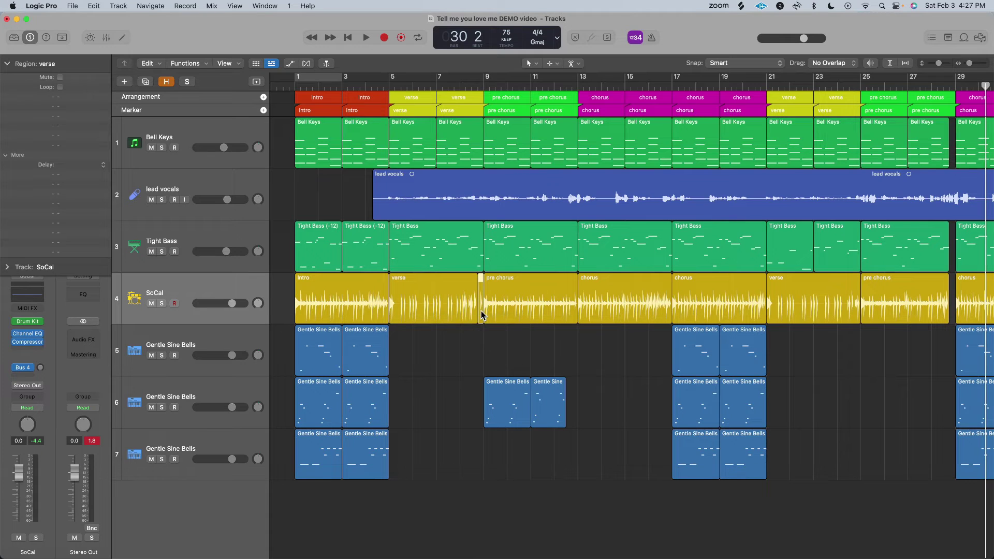
{"action": "left_click_drag", "start_coordinate": [481, 315], "coordinate": [334, 318]}
{"action": "key", "text": "super+Right"}
{"action": "double_click", "coordinate": [348, 315]}
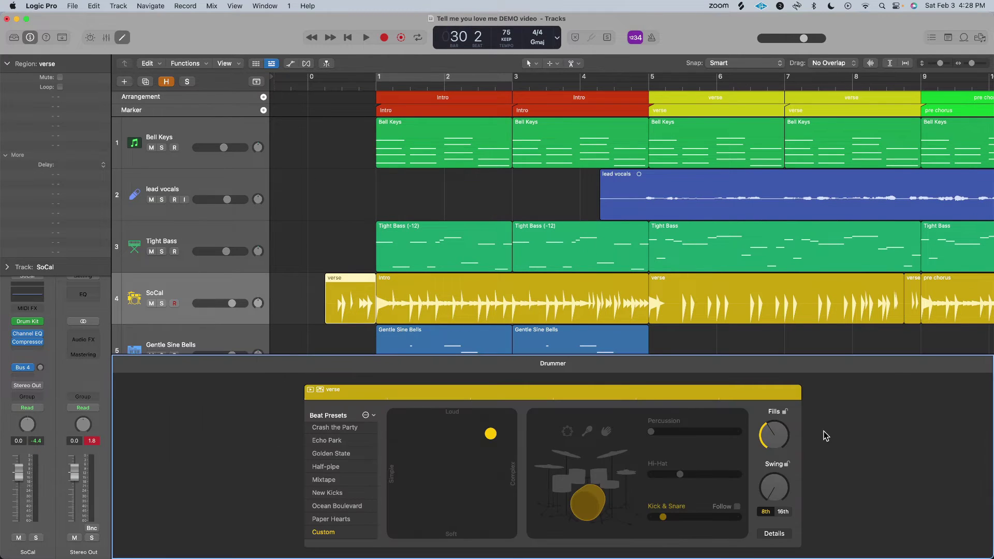
{"action": "left_click", "coordinate": [611, 454]}
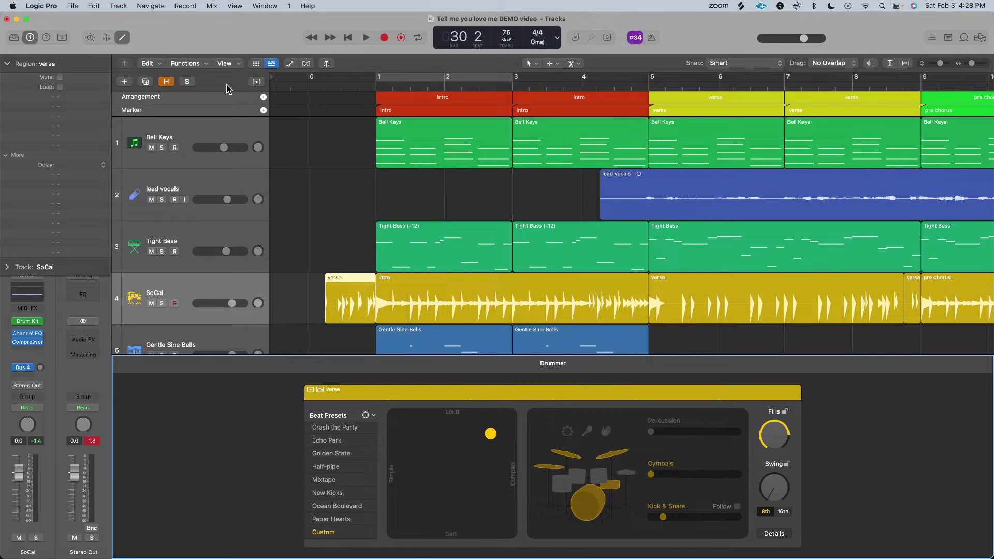
{"action": "left_click", "coordinate": [122, 38]}
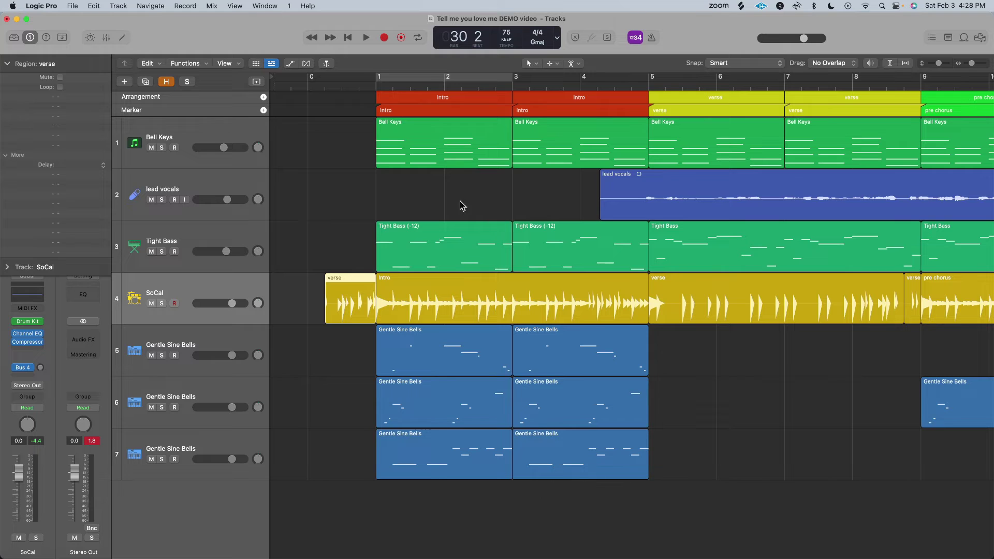
Audition the drum lead-in from the song start, then bring up the Loop Browser's cymbal loops
{"action": "key", "text": "space"}
{"action": "key", "text": "super+Left"}
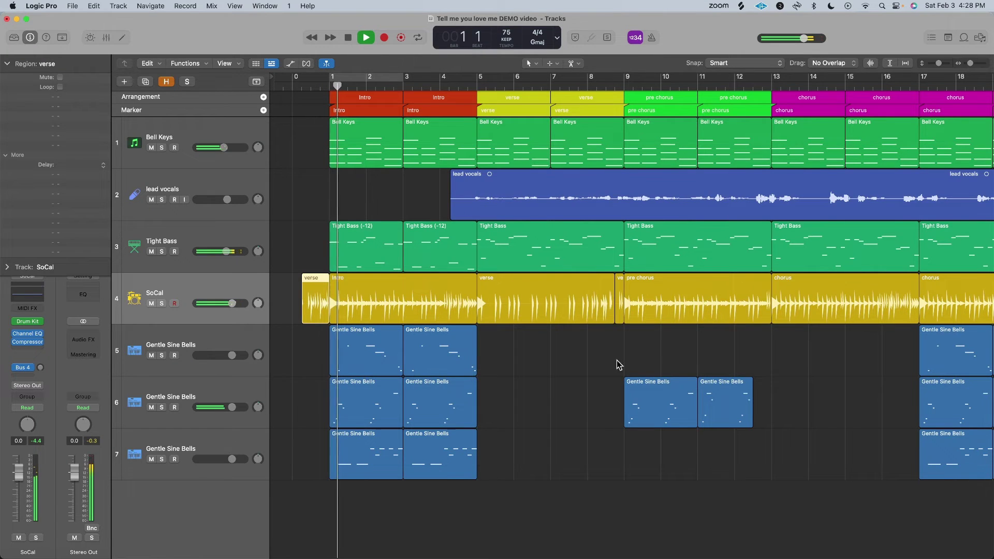
{"action": "key", "text": "super+Left"}
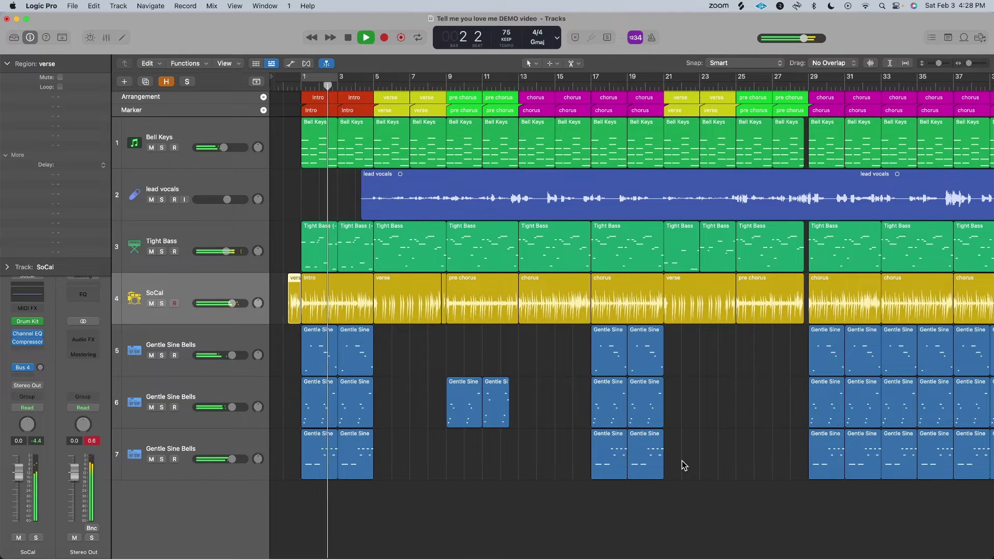
{"action": "key", "text": "space"}
{"action": "scroll", "coordinate": [776, 310], "scroll_direction": "right", "scroll_amount": 5}
{"action": "left_click", "coordinate": [964, 37]}
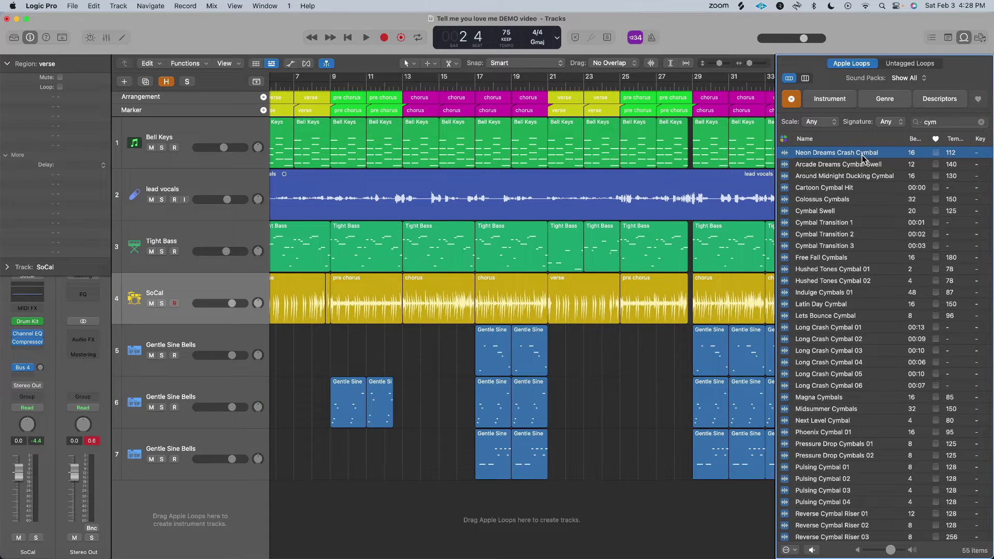
Place the Neon Dreams Crash Cymbal loop at bar 17 and audition it soloed
{"action": "left_click_drag", "start_coordinate": [862, 158], "coordinate": [548, 501]}
{"action": "key", "text": "shift+space"}
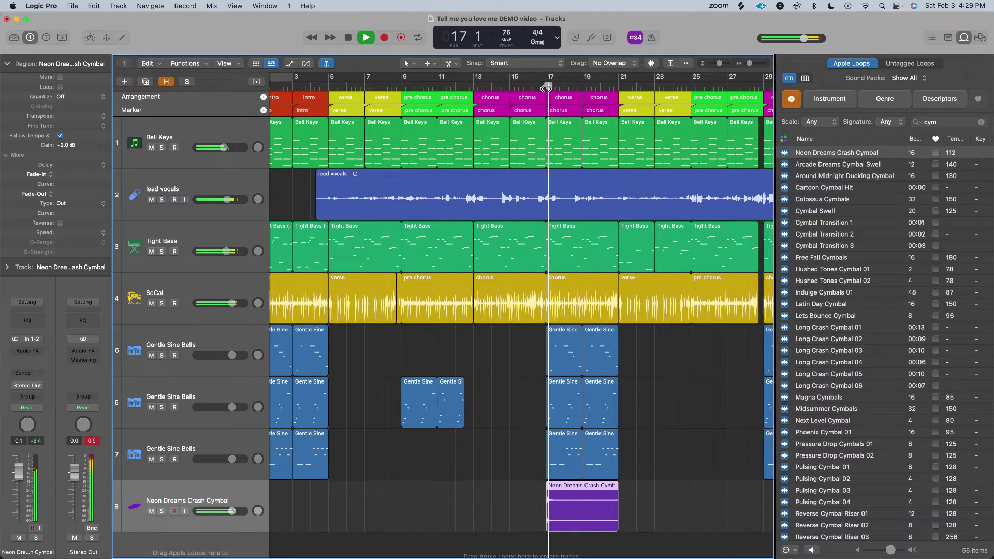
{"action": "key", "text": "s"}
{"action": "key", "text": "shift+space"}
{"action": "key", "text": "space"}
Copy the crash to bar 13, reverse it, and play from bar 16 to hear the swell
{"action": "left_click_drag", "start_coordinate": [588, 507], "coordinate": [514, 511]}
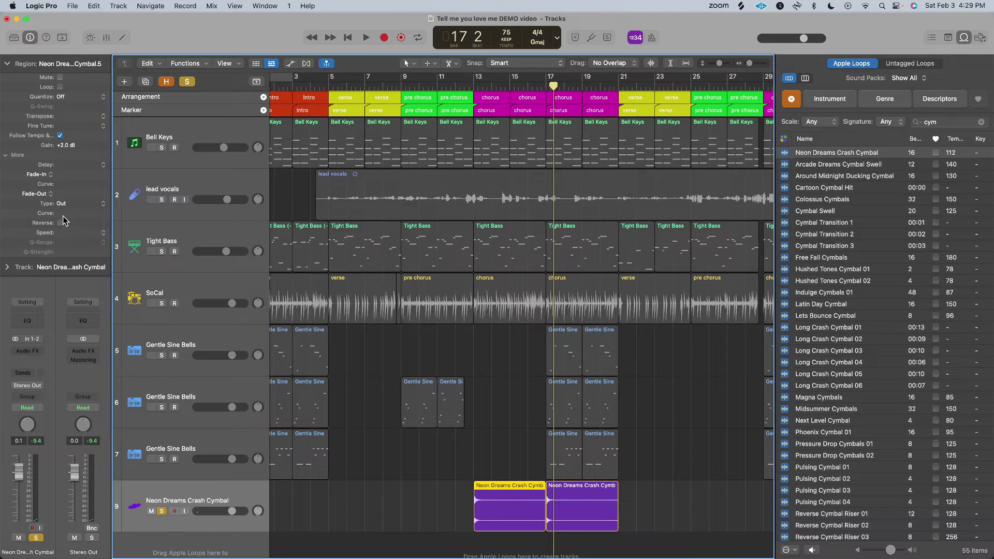
{"action": "left_click", "coordinate": [526, 85]}
{"action": "key", "text": "space"}
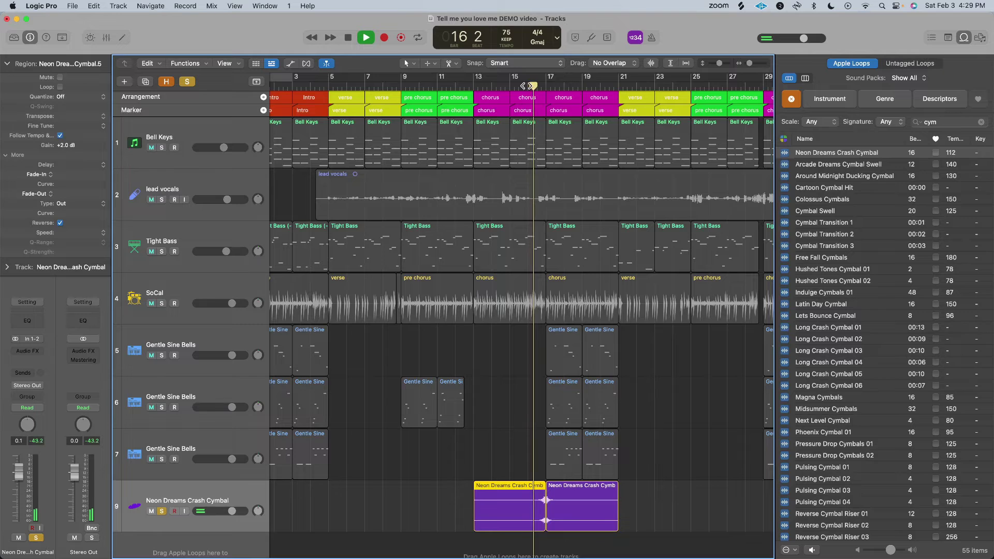
Cut the SoCal, Bell Keys and Tight Bass regions short before bar 17, unsolo, and play from bar 16
{"action": "left_click_drag", "start_coordinate": [544, 318], "coordinate": [533, 321]}
{"action": "key", "text": "space"}
{"action": "left_click_drag", "start_coordinate": [539, 163], "coordinate": [531, 164]}
{"action": "left_click_drag", "start_coordinate": [543, 268], "coordinate": [535, 268]}
{"action": "key", "text": "s"}
{"action": "left_click", "coordinate": [530, 86]}
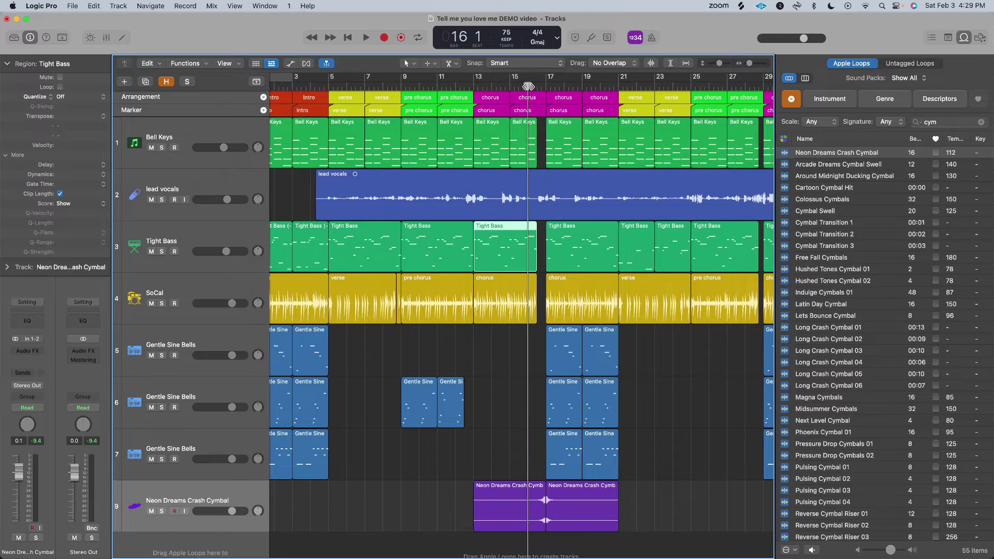
{"action": "key", "text": "space"}
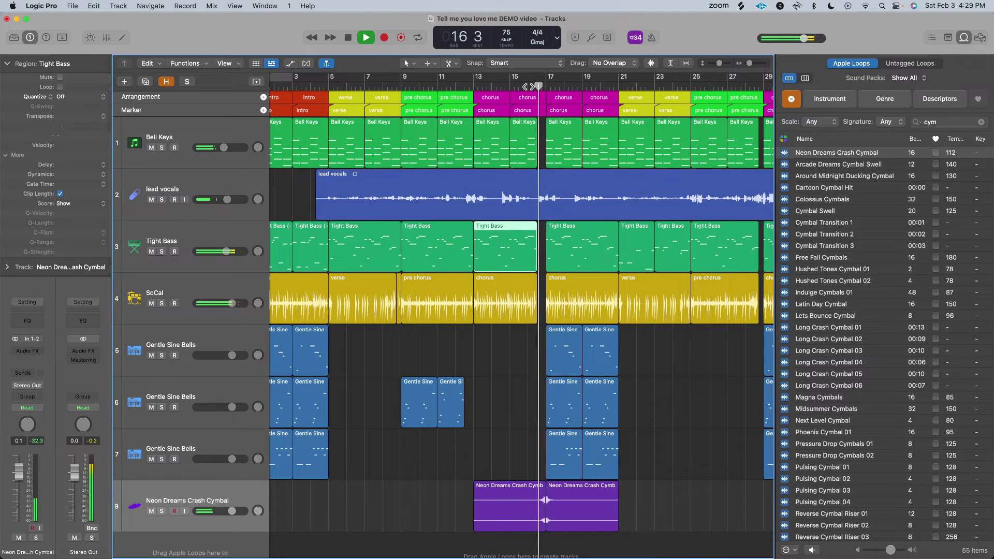